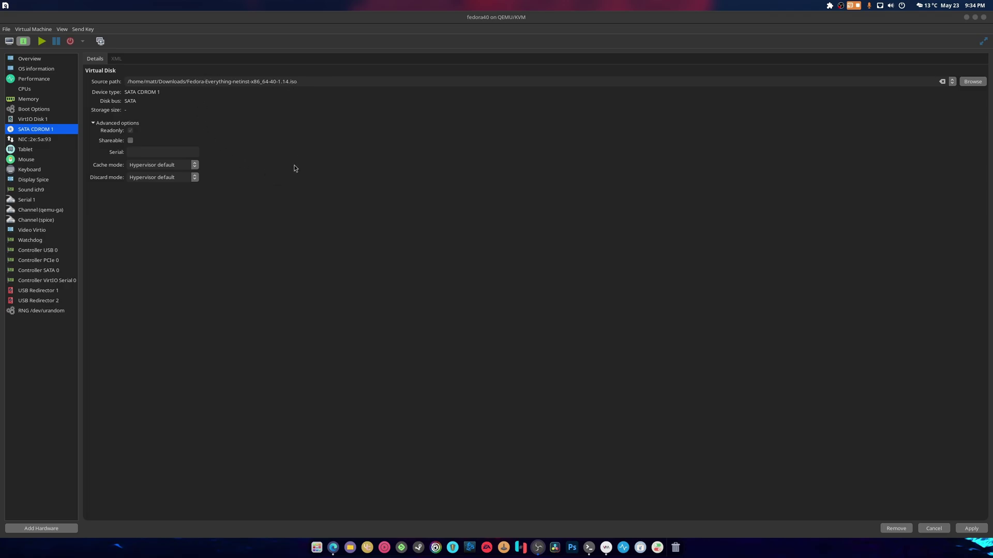
# - Apply the Fedora 40 netinstall ISO (774.63 MiB) as the SATA CDROM 1 source
pyautogui.click(967, 530)
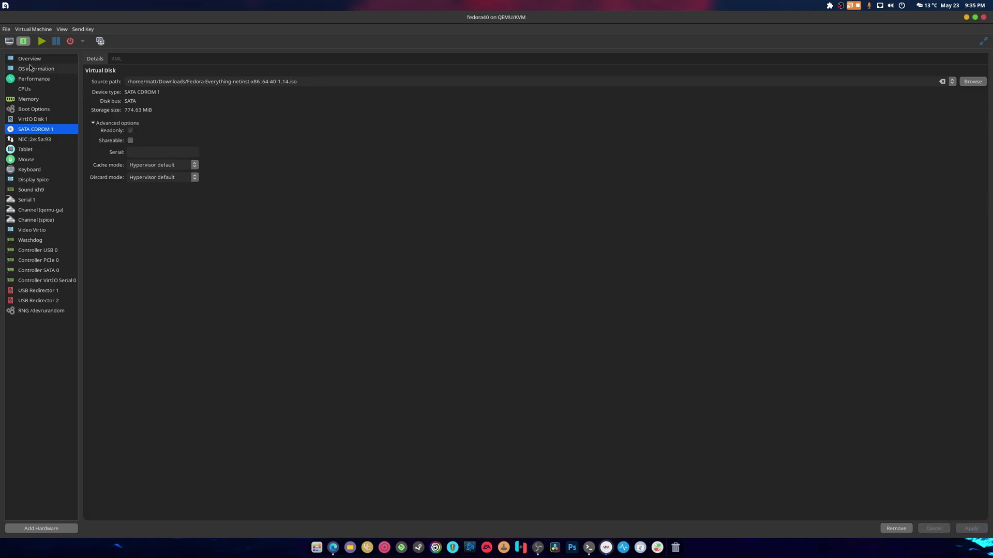
# - Enable the boot menu and put SATA CDROM 1 first, ahead of VirtIO Disk 1, then apply
pyautogui.click(38, 111)
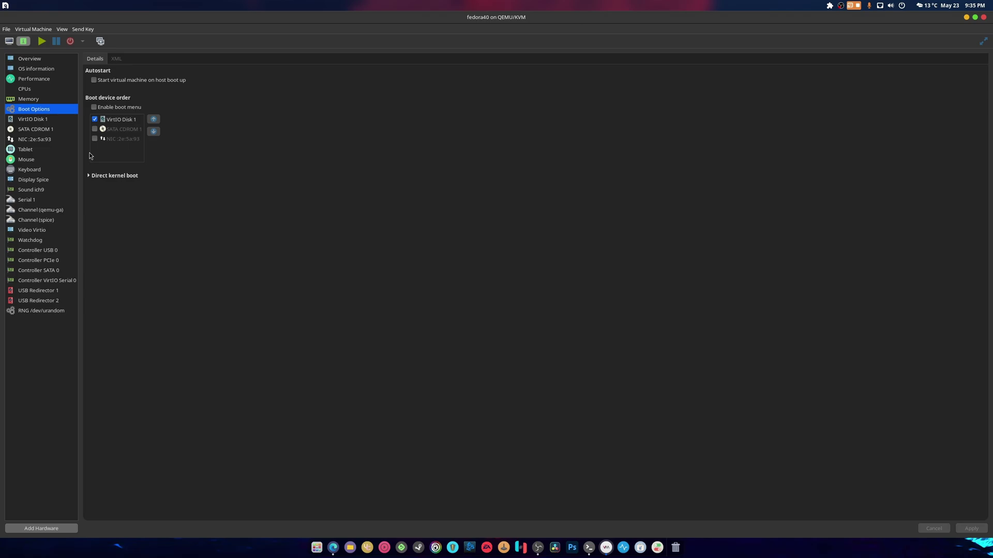
pyautogui.click(94, 108)
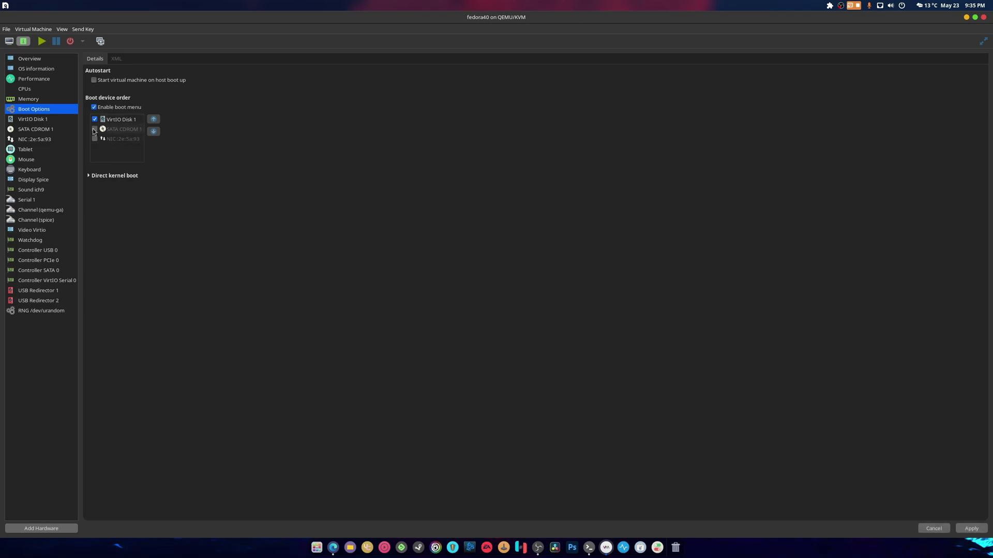
pyautogui.click(94, 129)
pyautogui.click(153, 119)
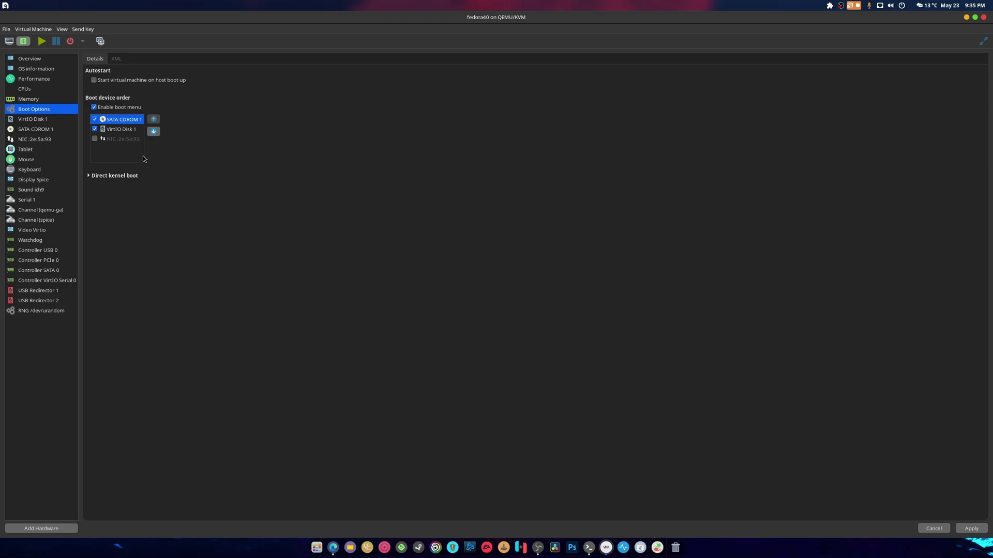
pyautogui.click(972, 528)
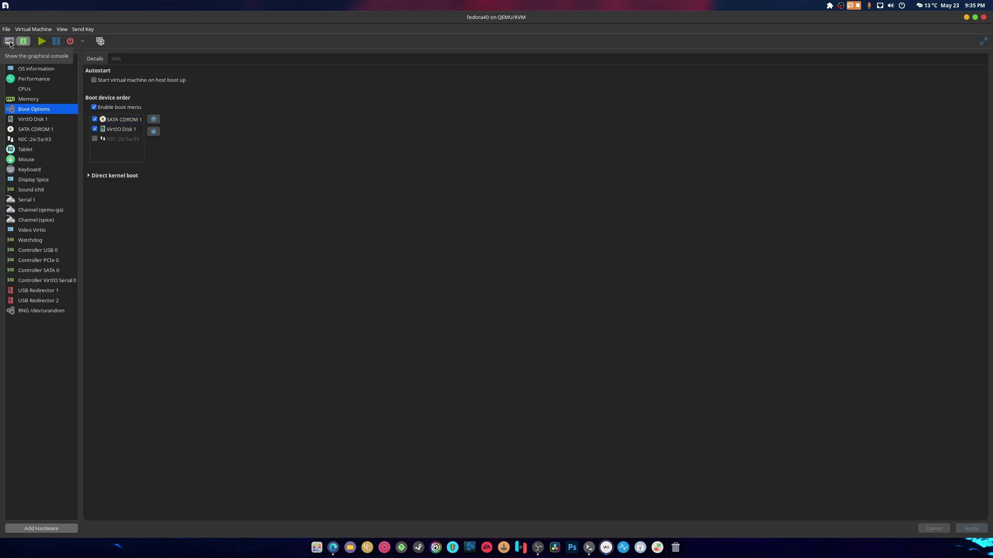
# - Show the VM's graphical console in full screen while it boots the Fedora installer
pyautogui.click(9, 43)
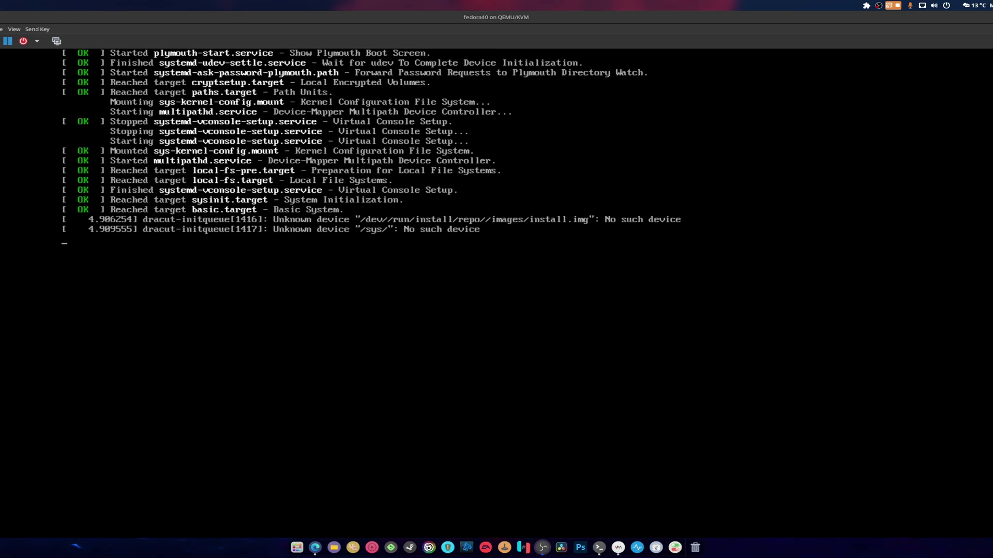
pyautogui.press('F11')
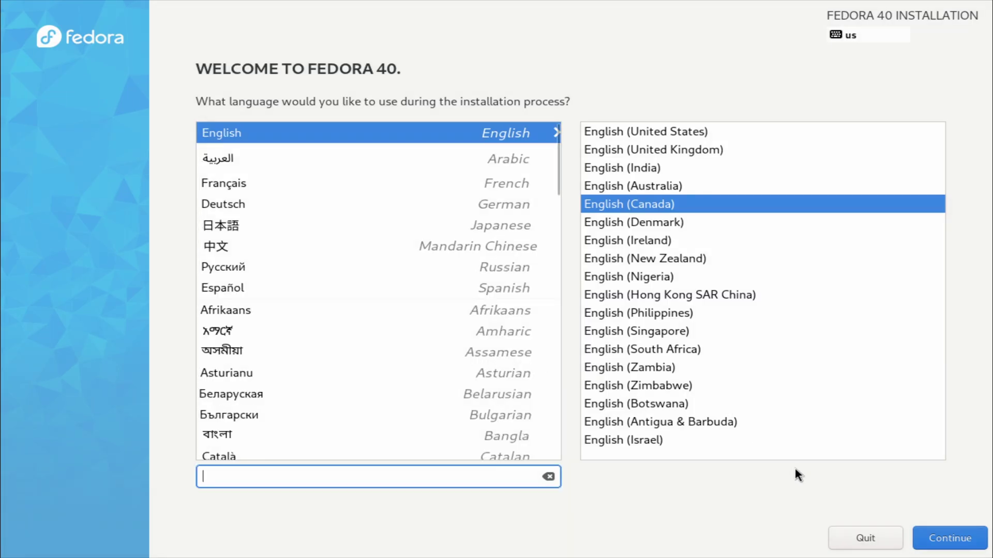
# - Accept English (Canada) and select the 100 GiB disk as the installation destination
pyautogui.click(930, 531)
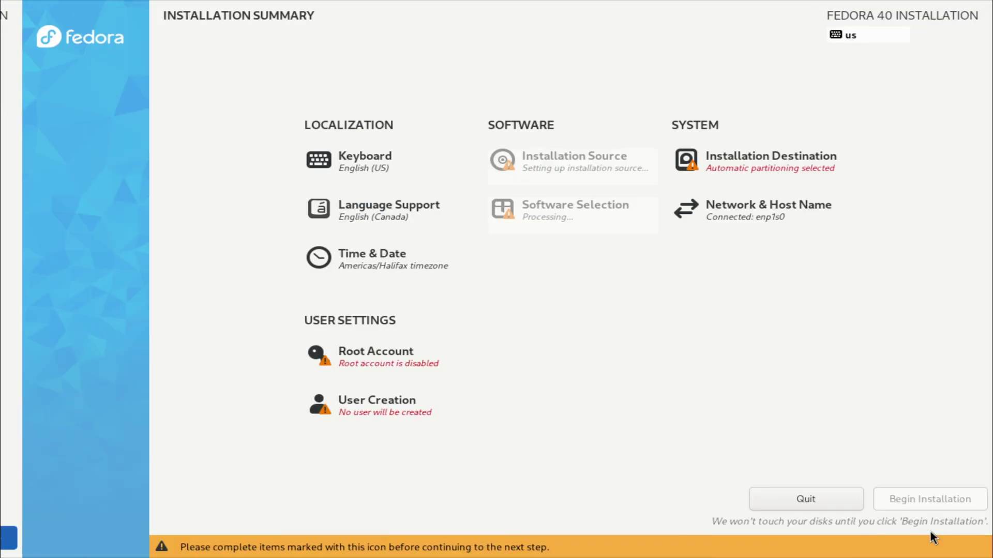
pyautogui.click(737, 168)
pyautogui.click(72, 173)
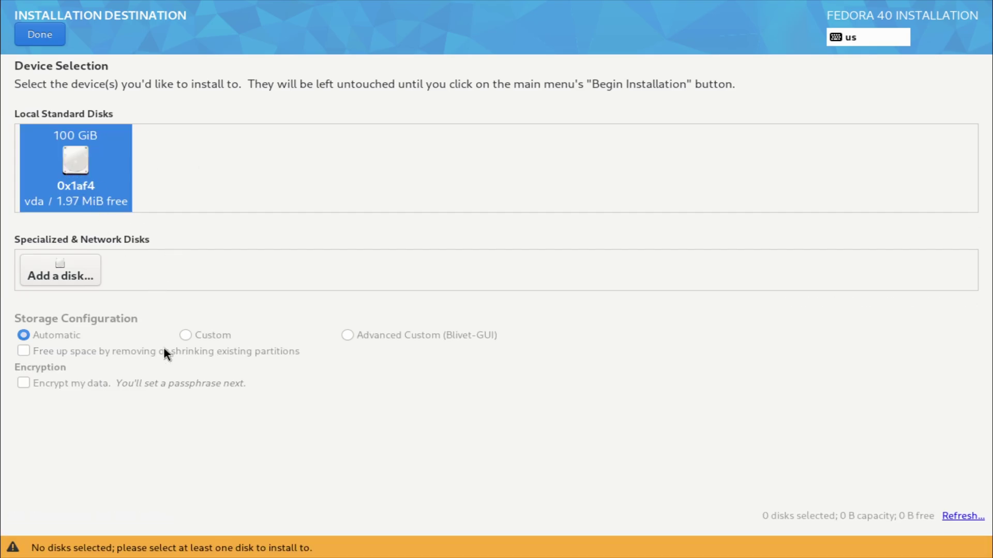
pyautogui.press('space')
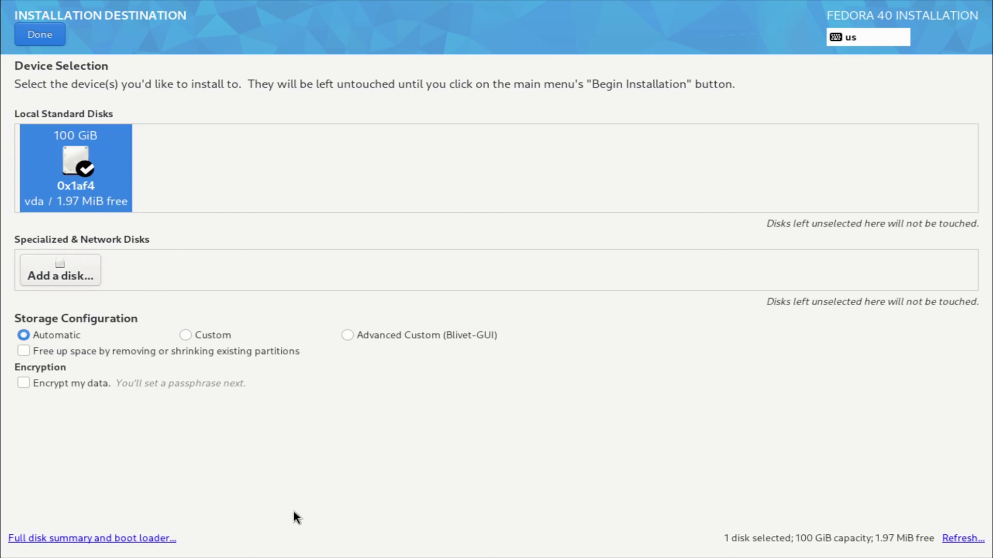
pyautogui.click(49, 36)
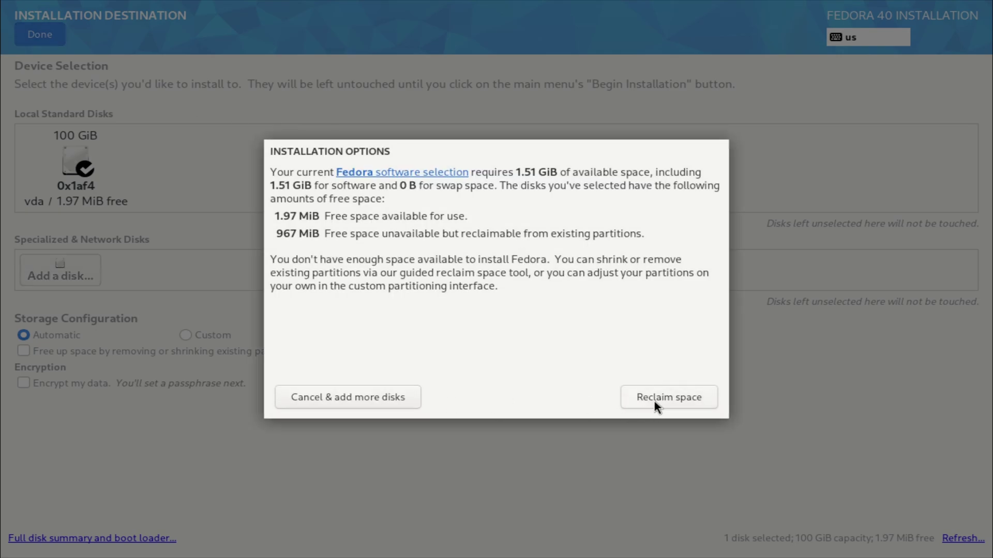
# - Delete all existing partitions on the disk and reclaim the space
pyautogui.click(654, 402)
pyautogui.click(108, 379)
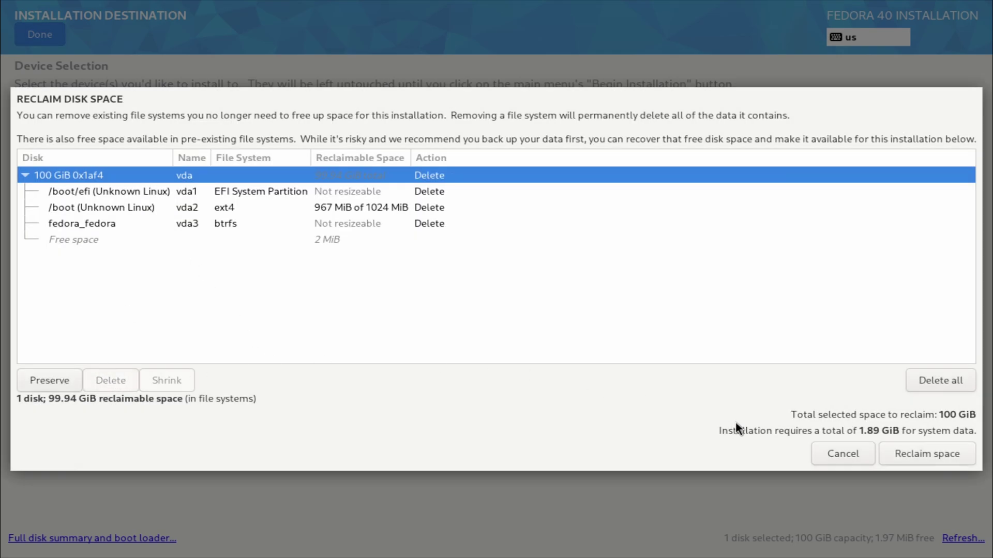
pyautogui.click(920, 452)
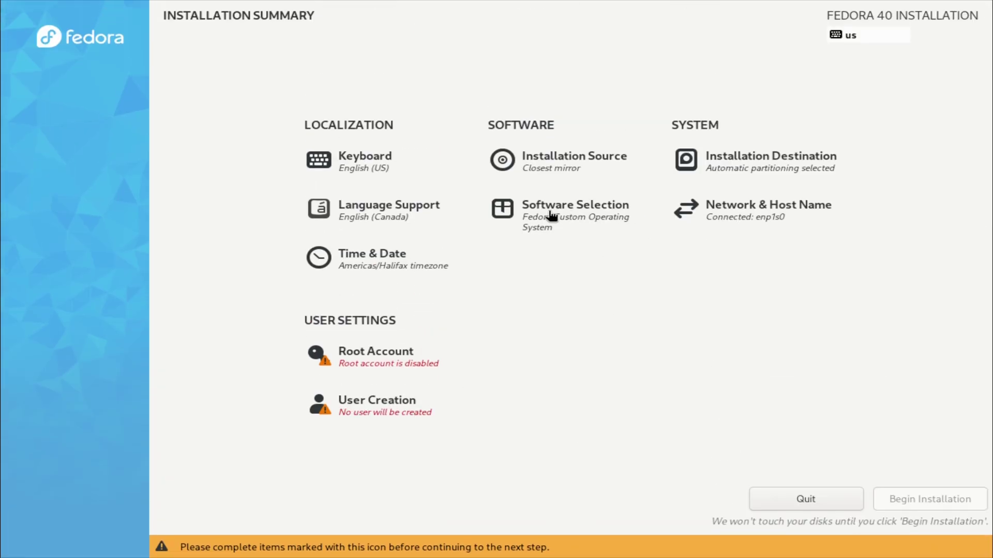
# - Enable the root account and set its password, accepting the weak-password warning
pyautogui.click(395, 356)
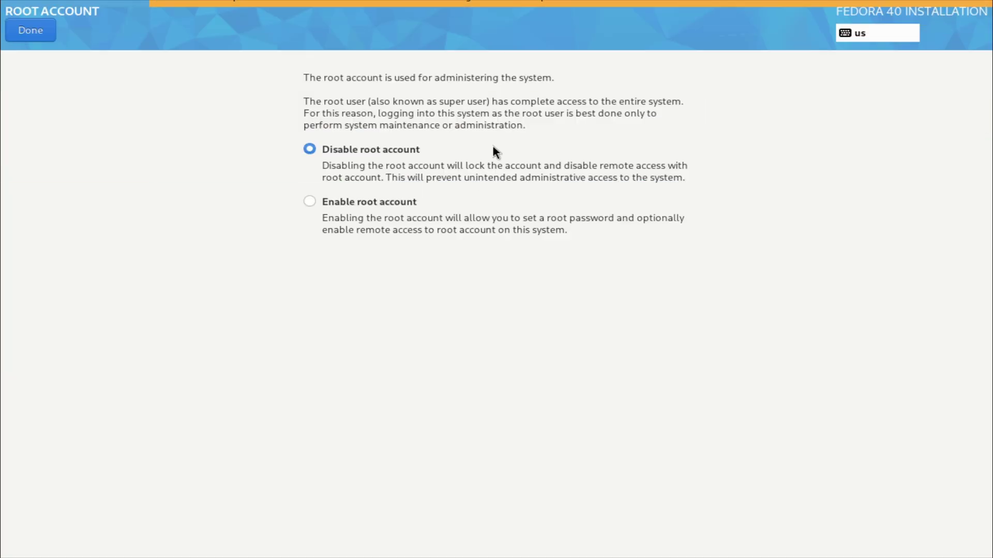
pyautogui.click(330, 203)
pyautogui.write('a')
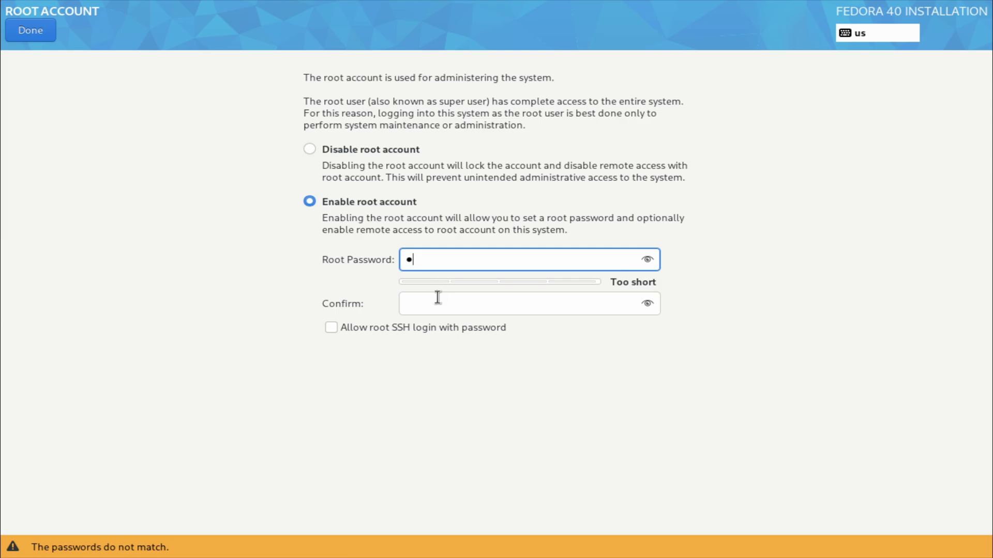
pyautogui.click(437, 297)
pyautogui.write('a')
pyautogui.click(30, 30)
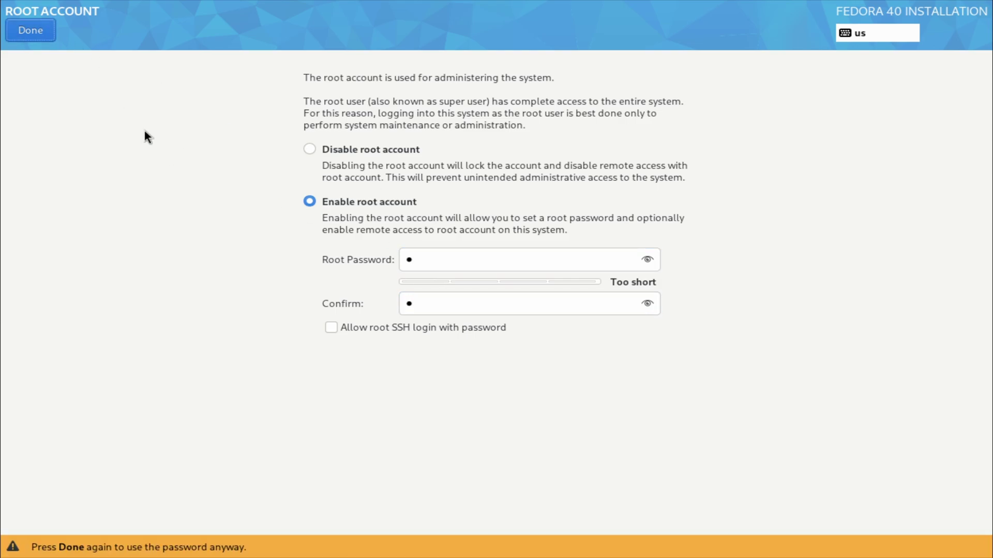
pyautogui.click(45, 34)
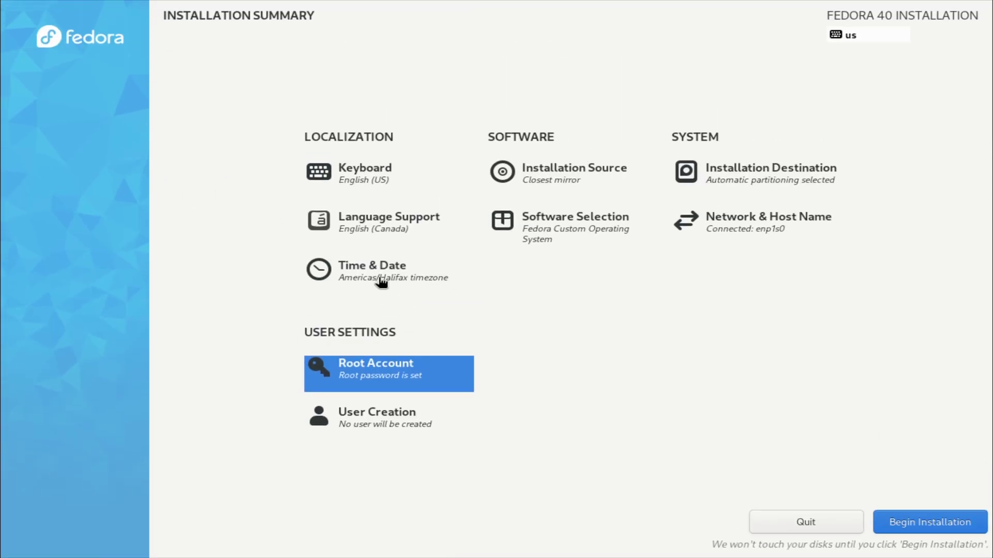
# - Create the user account with a name and password, accepting the short-password warning
pyautogui.click(404, 413)
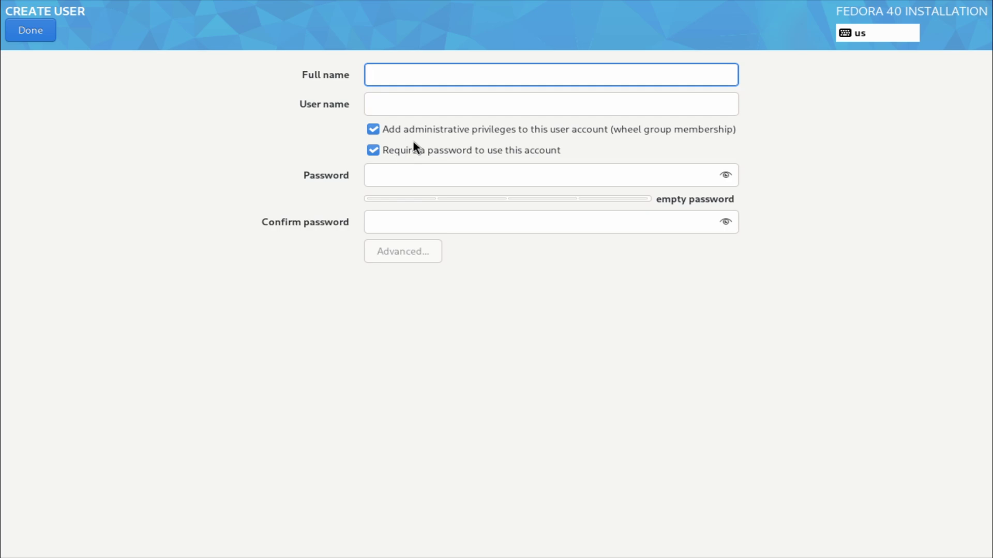
pyautogui.write('matt')
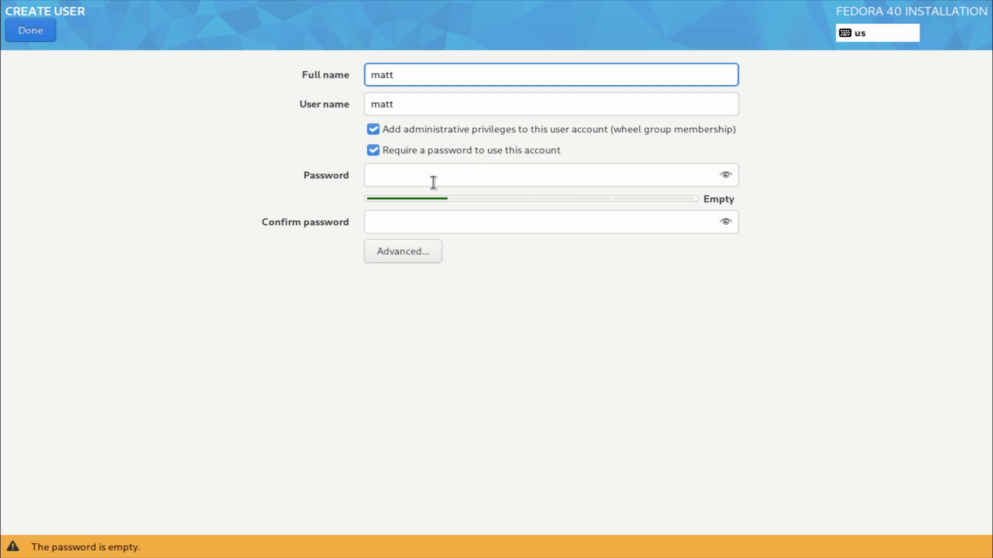
pyautogui.click(433, 182)
pyautogui.write('a')
pyautogui.click(421, 218)
pyautogui.click(36, 29)
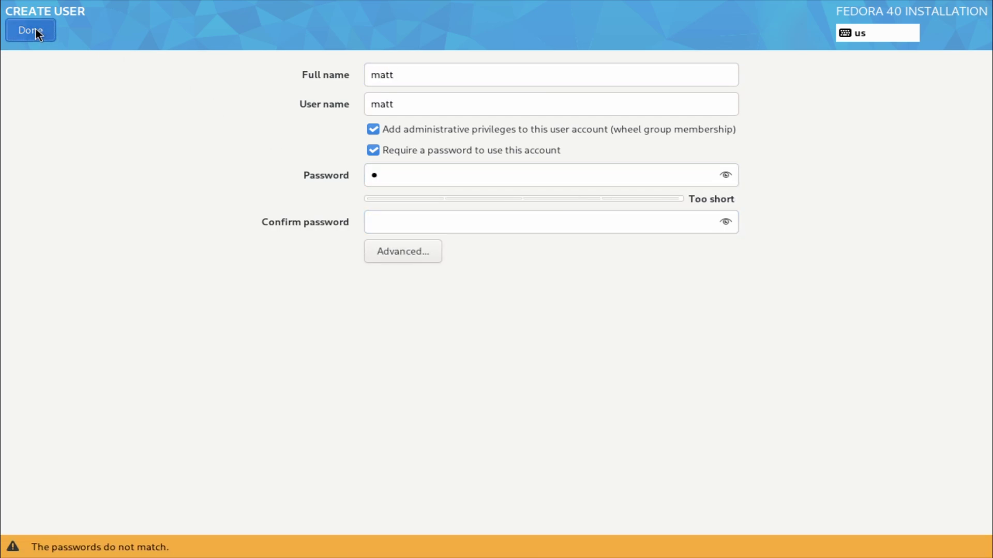
pyautogui.click(370, 221)
pyautogui.write('a')
pyautogui.doubleClick(44, 30)
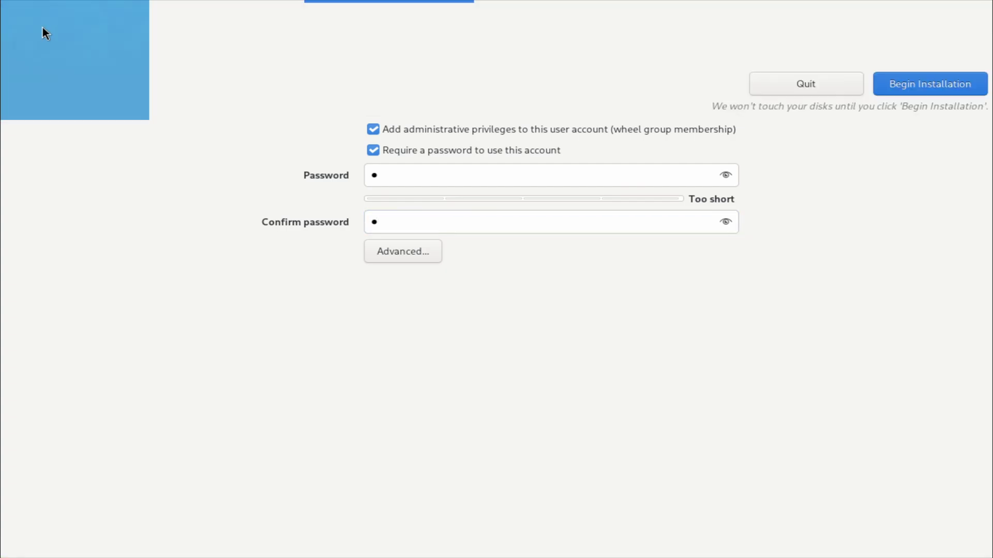
# - Choose Fedora Workstation as the base environment in Software Selection
pyautogui.click(597, 222)
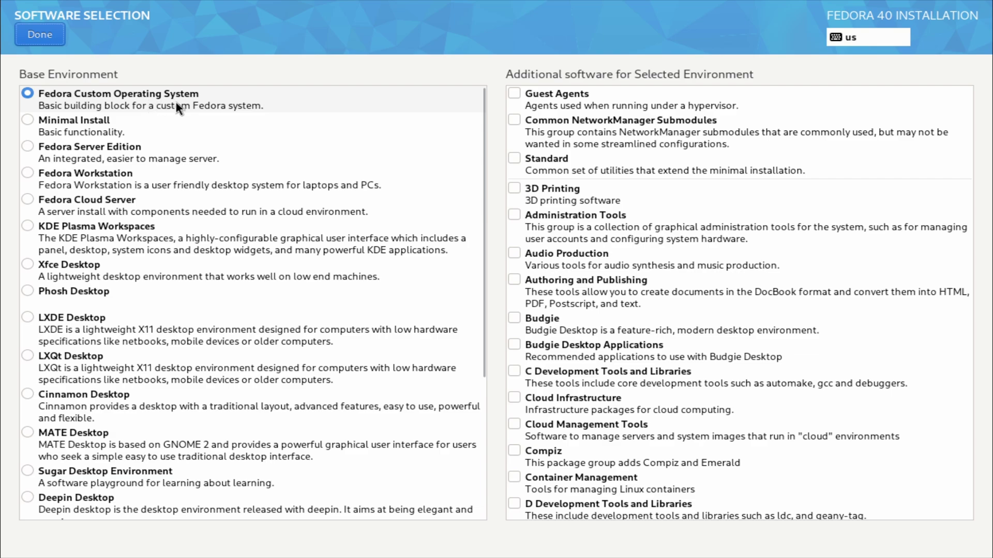
pyautogui.scroll(-15, 728, 231)
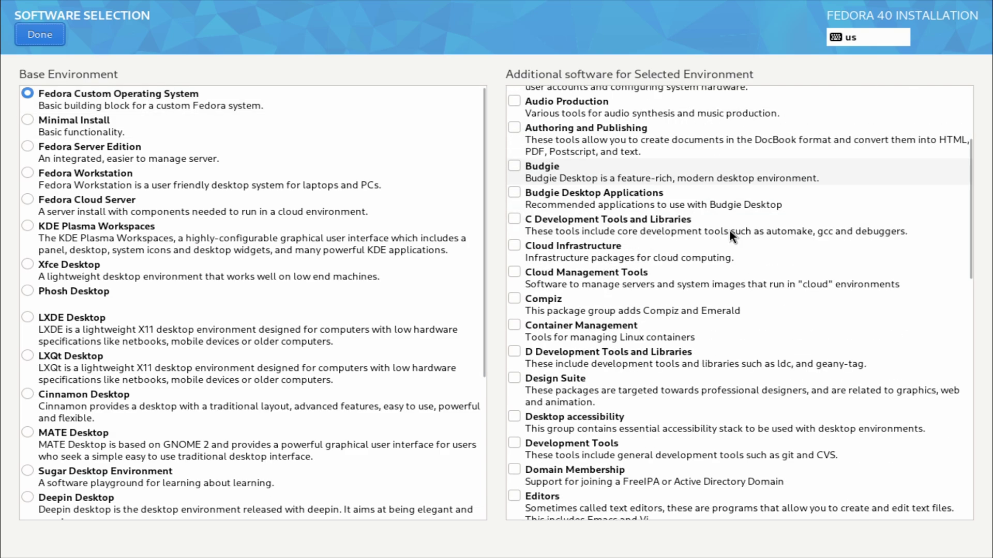
pyautogui.scroll(-17, 735, 235)
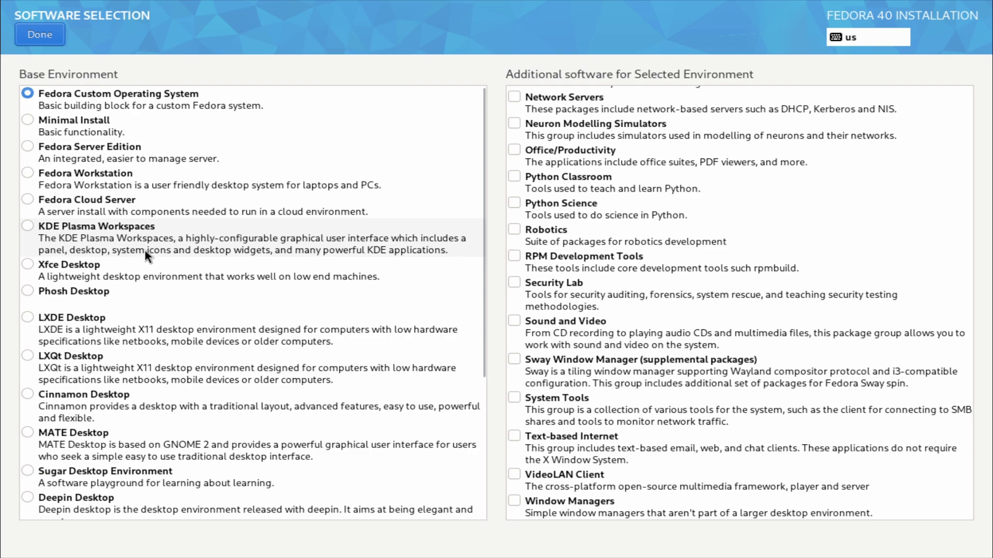
pyautogui.scroll(-4, 127, 279)
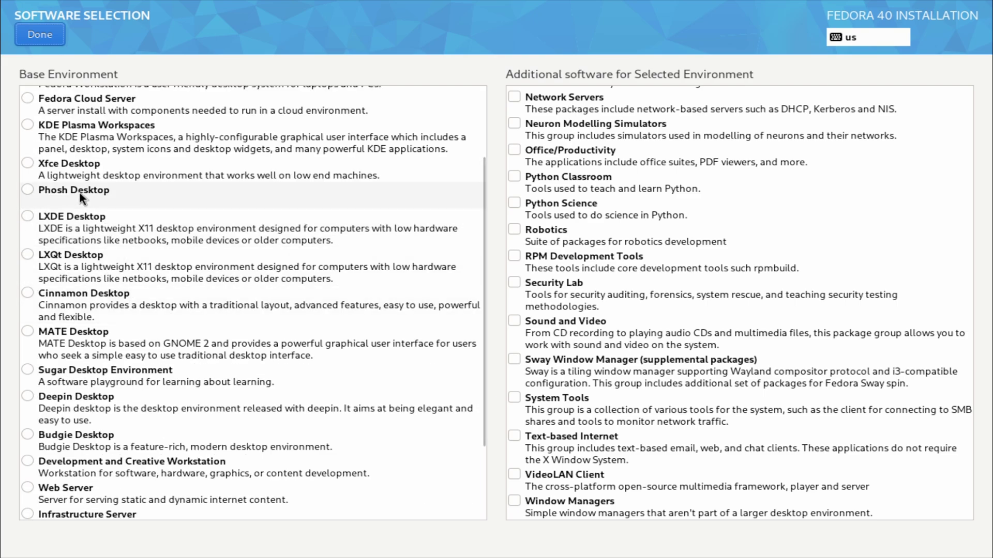
pyautogui.scroll(-4, 86, 206)
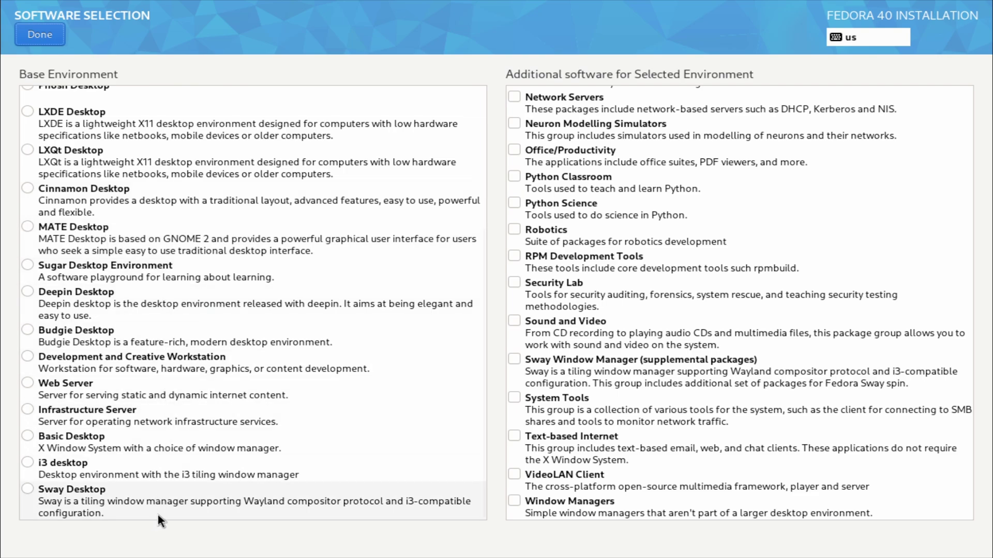
pyautogui.scroll(8, 152, 455)
pyautogui.click(28, 171)
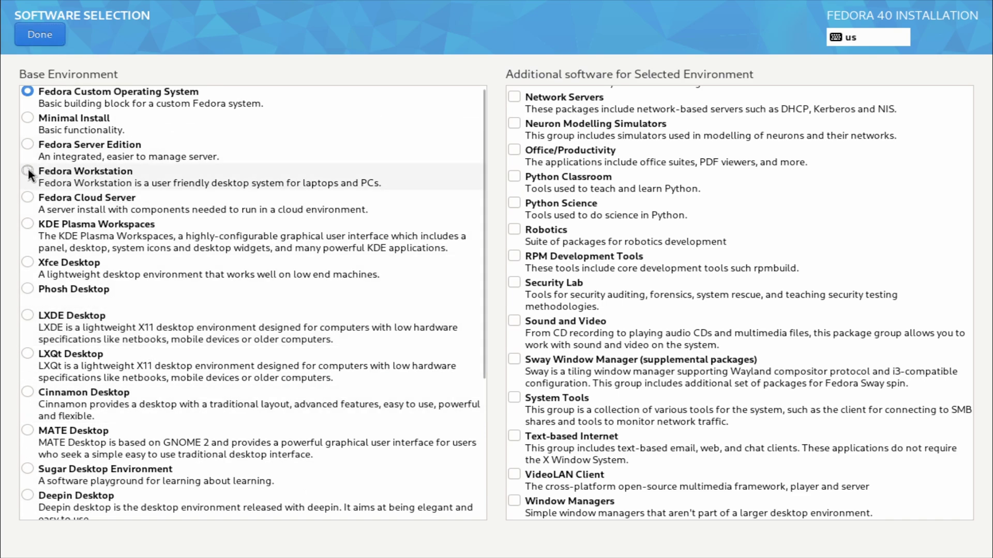
# - Add the Development Tools, Editors and VideoLAN Client add-on groups
pyautogui.scroll(15, 680, 244)
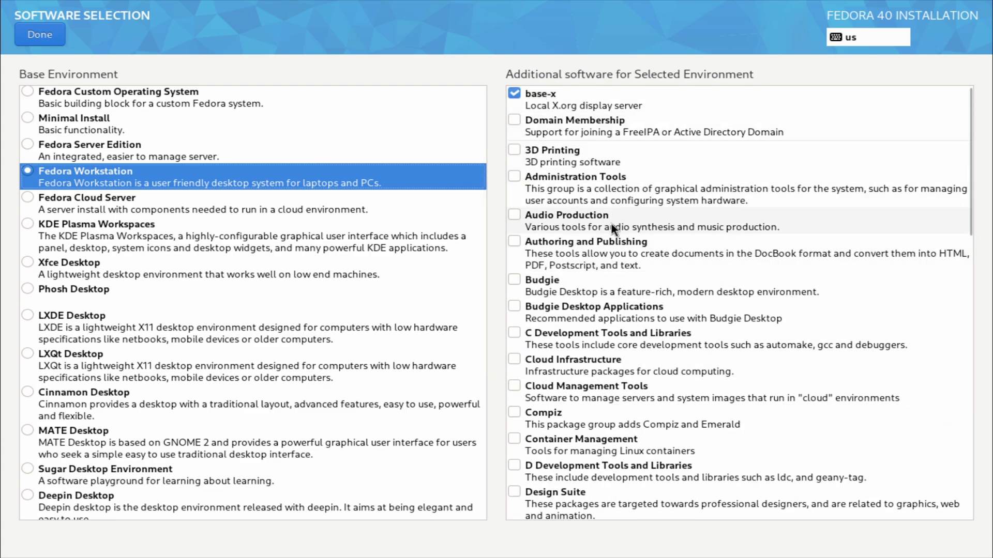
pyautogui.scroll(-2, 610, 222)
pyautogui.scroll(-4, 693, 222)
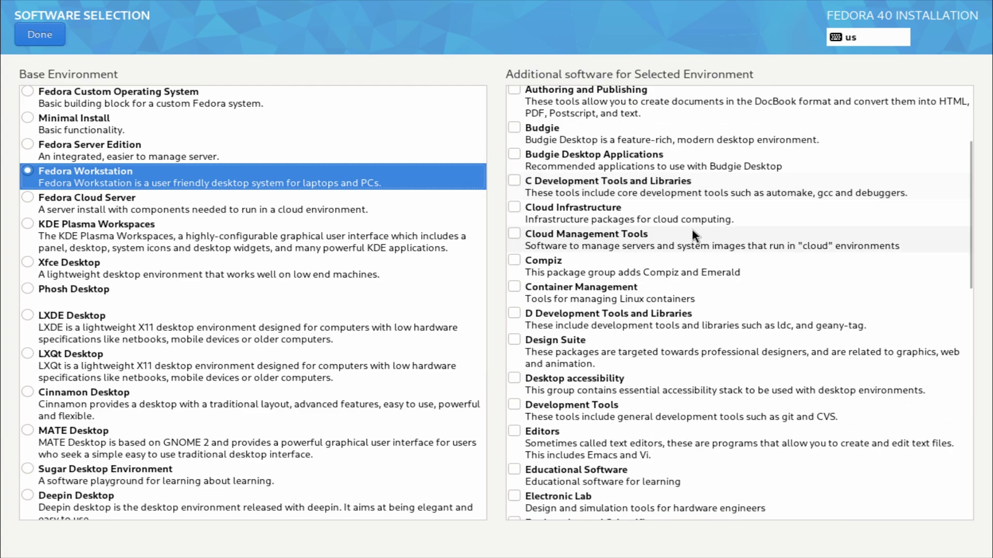
pyautogui.click(519, 182)
pyautogui.scroll(-4, 616, 268)
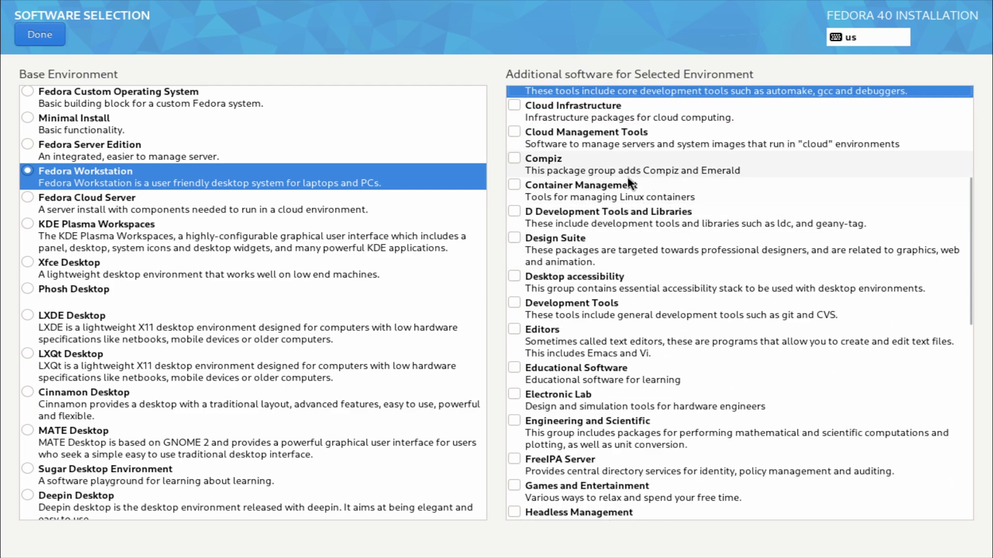
pyautogui.scroll(-2, 681, 284)
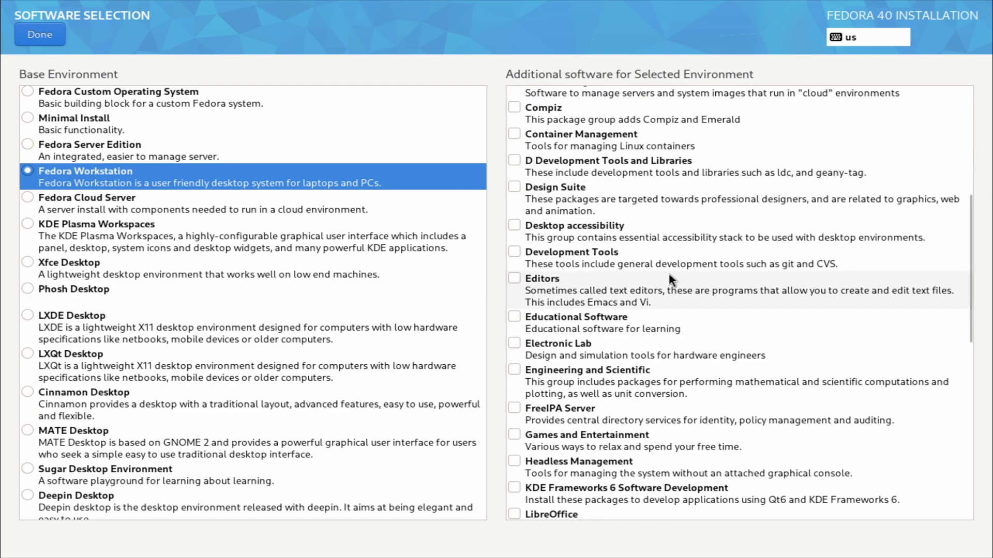
pyautogui.click(643, 260)
pyautogui.scroll(-2, 671, 294)
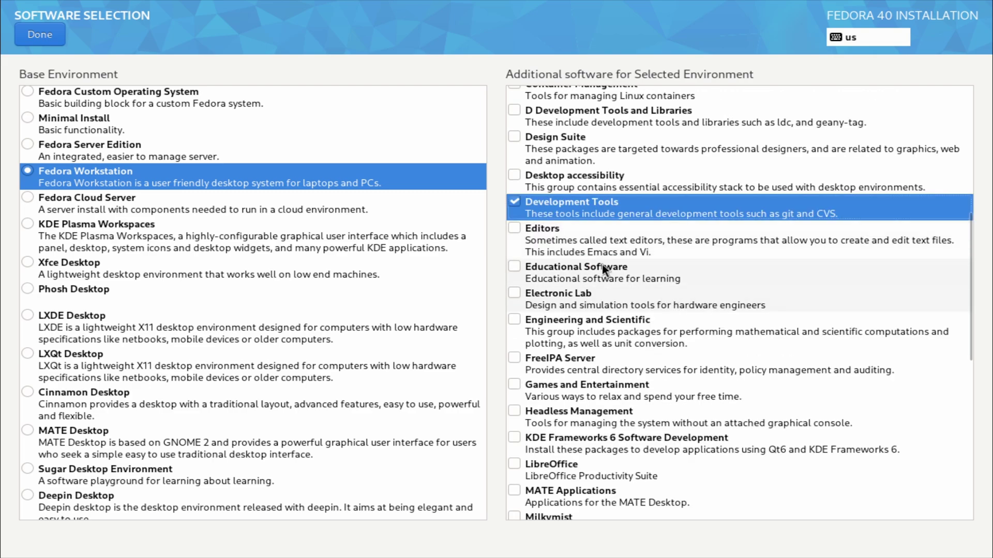
pyautogui.click(515, 228)
pyautogui.scroll(-4, 662, 297)
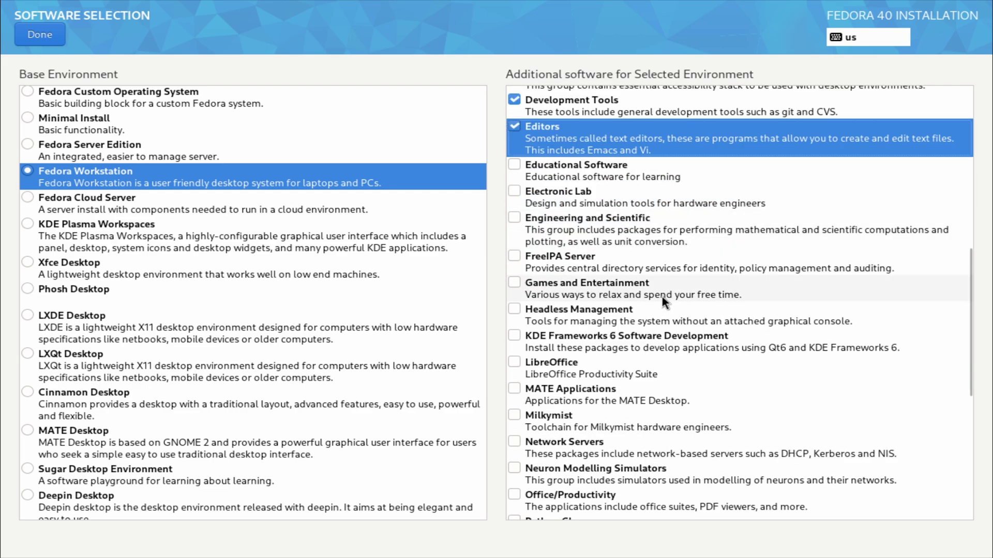
pyautogui.scroll(-8, 663, 298)
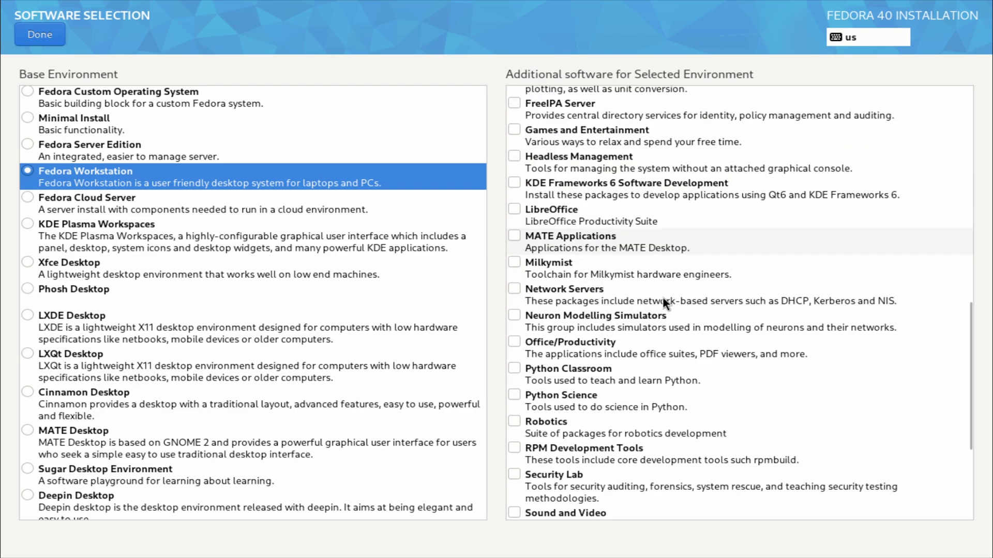
pyautogui.scroll(-5, 663, 298)
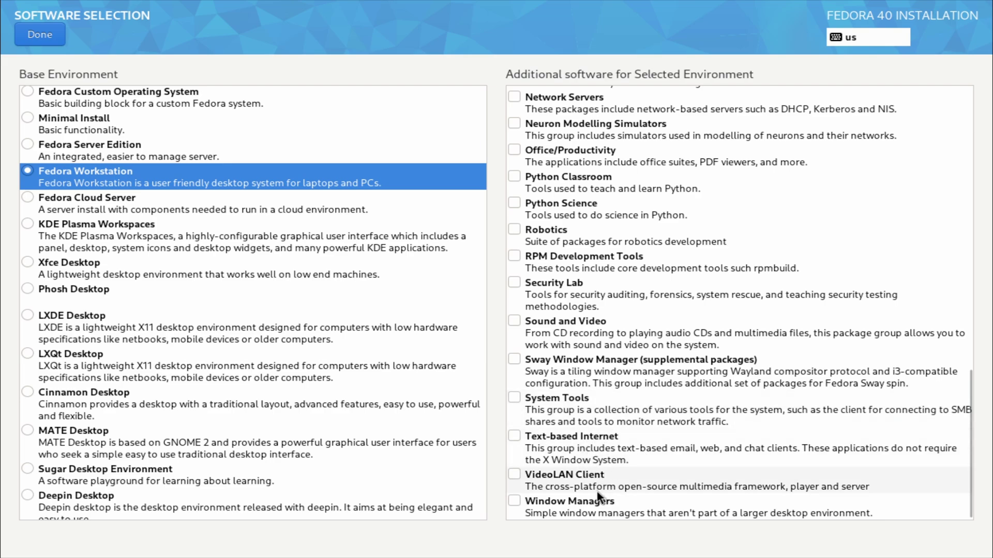
pyautogui.click(515, 474)
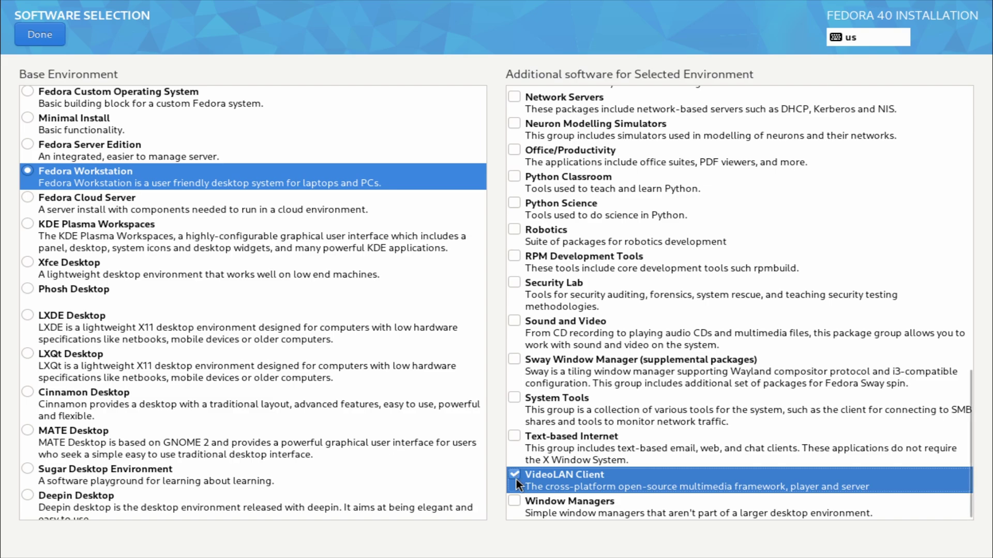
# - Return to the summary and begin installing Fedora 40, waiting as packages download
pyautogui.click(40, 34)
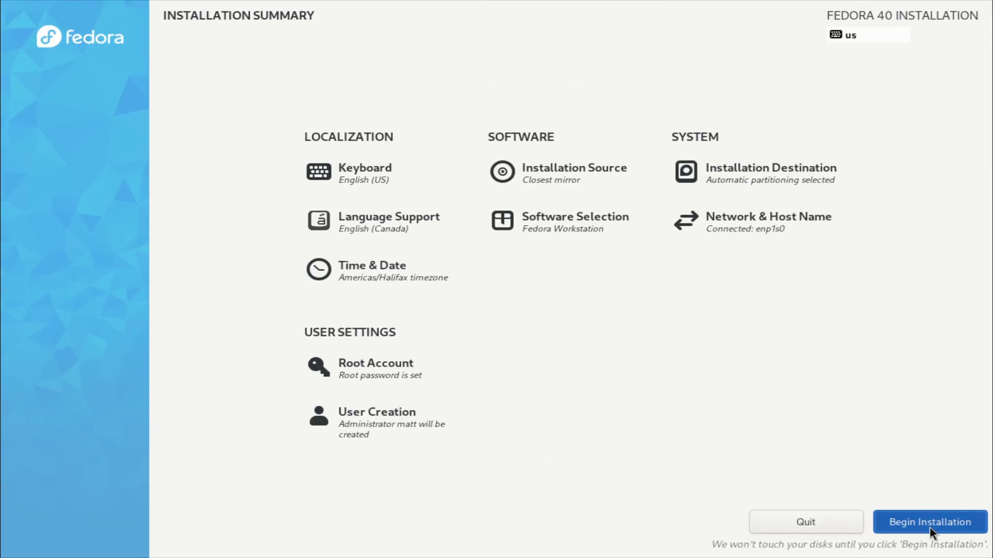
pyautogui.click(930, 528)
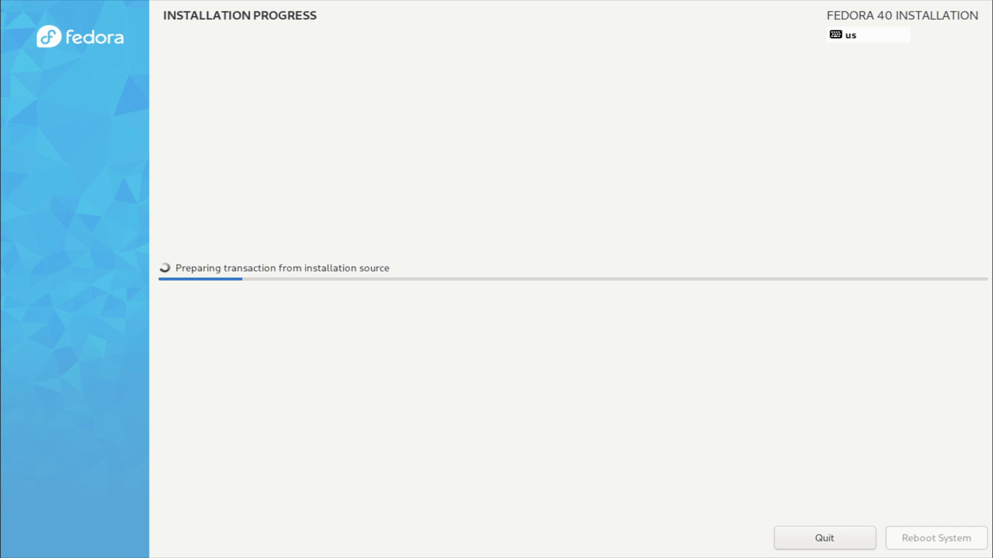
pyautogui.press('super')
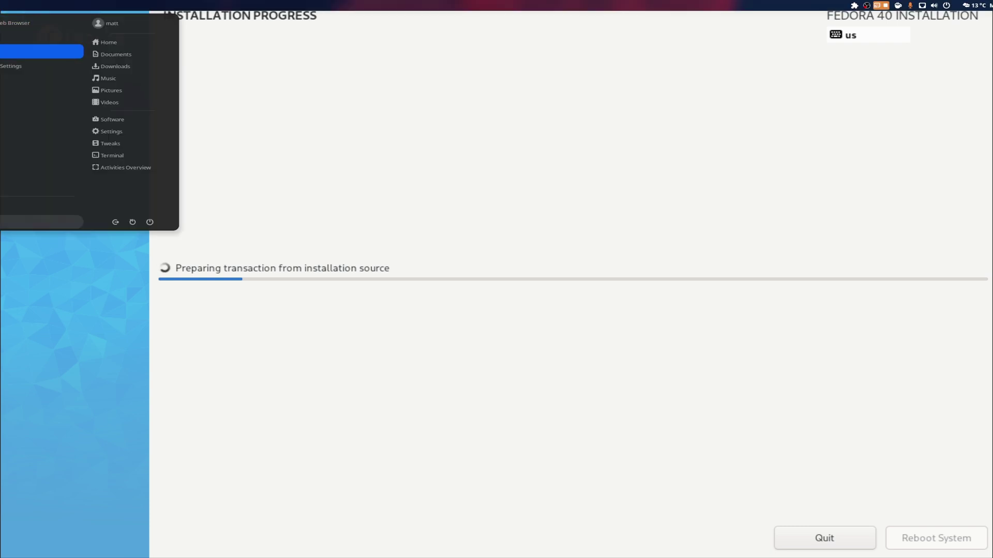
pyautogui.press('Escape')
pyautogui.hotkey('alt', 'Tab')
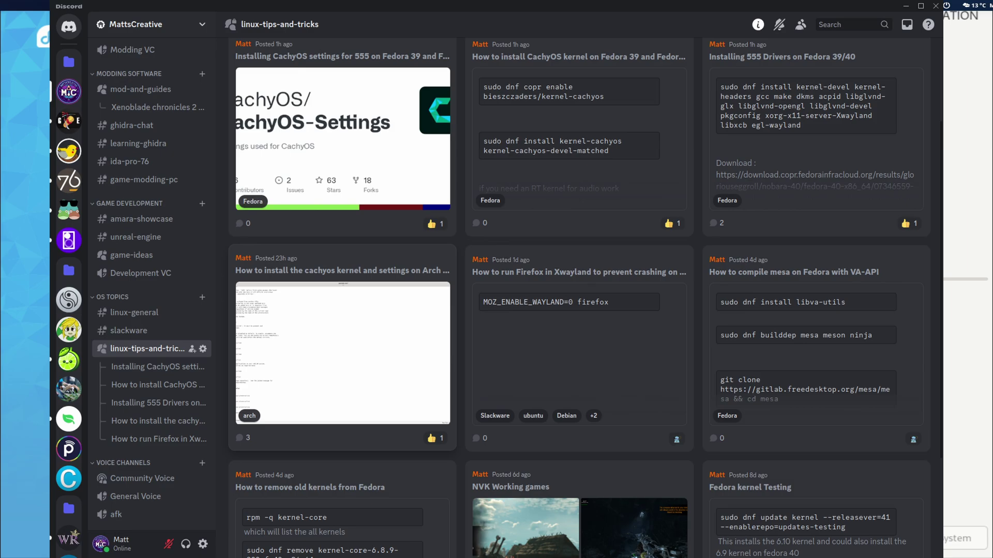
pyautogui.press('super+h')
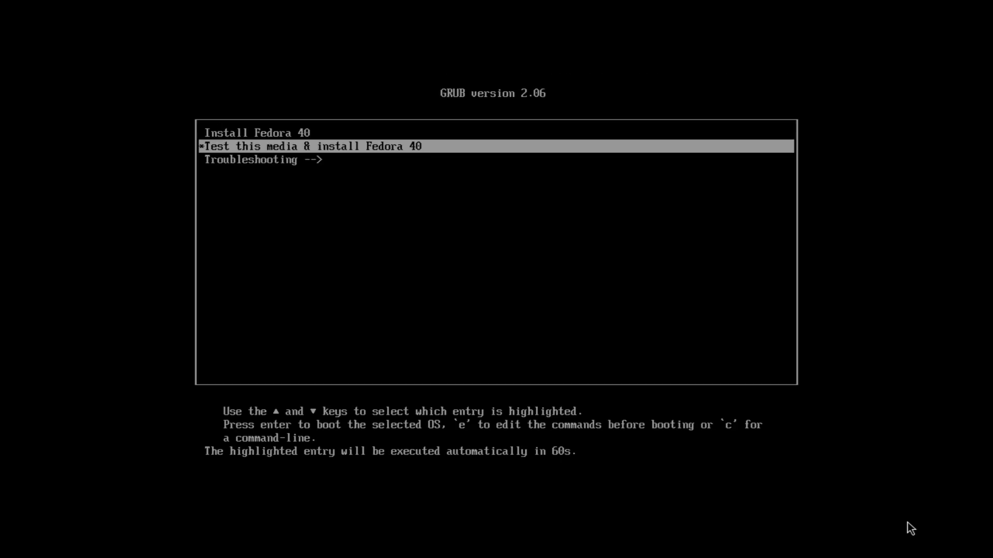
# - Boot the installed Fedora entry from the firmware Boot Manager and start the default GRUB entry
pyautogui.press('Down')
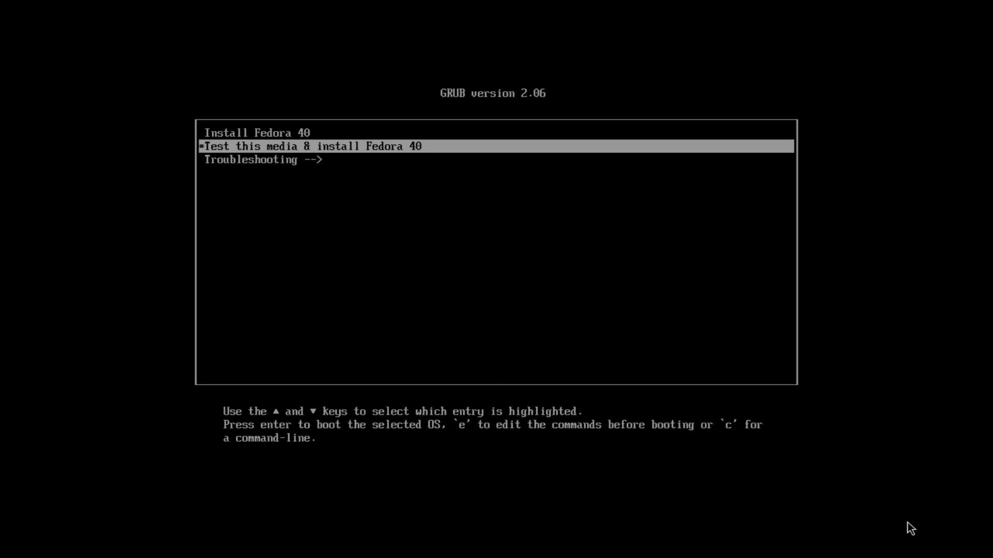
pyautogui.press('Down')
pyautogui.press('Return')
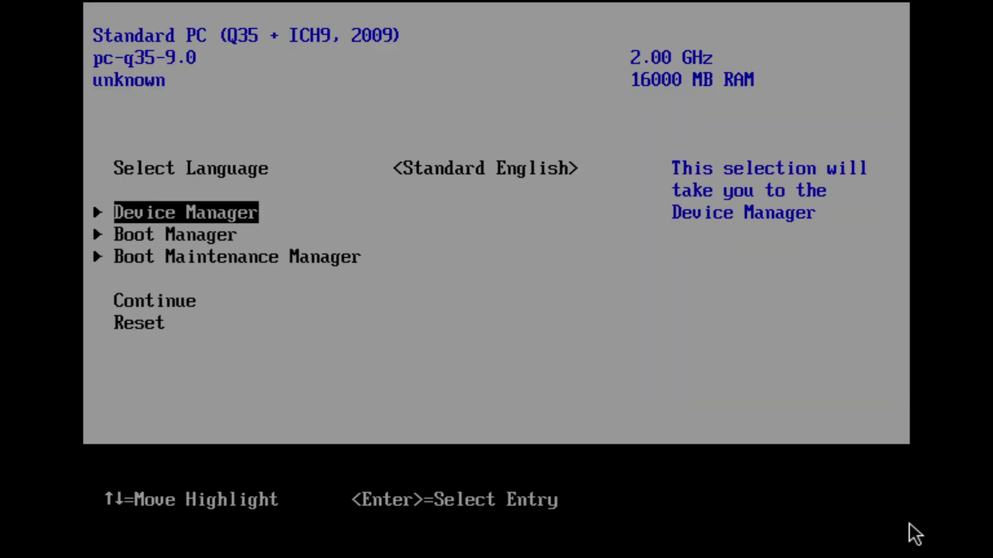
pyautogui.press('Down')
pyautogui.press('Return')
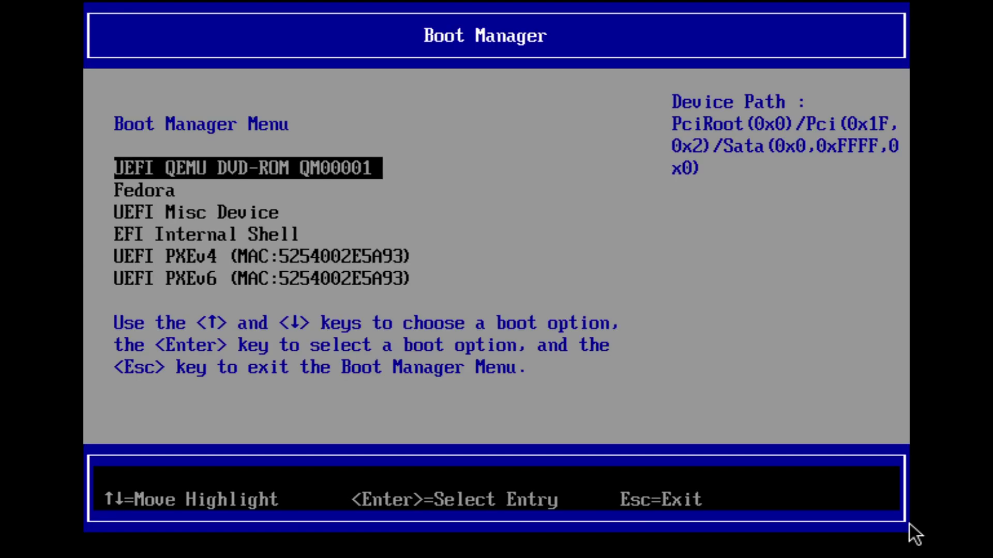
pyautogui.press('Down')
pyautogui.press('Return')
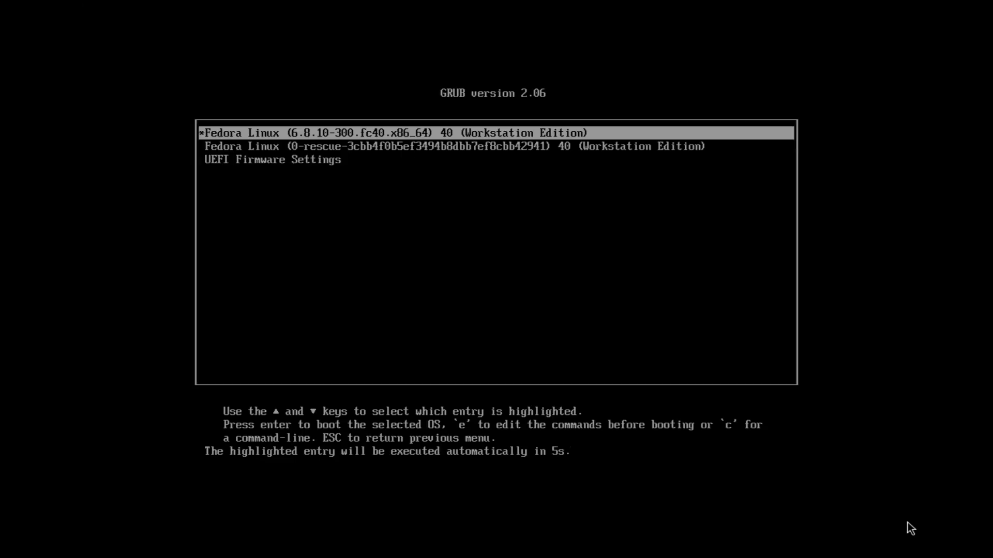
pyautogui.press('Return')
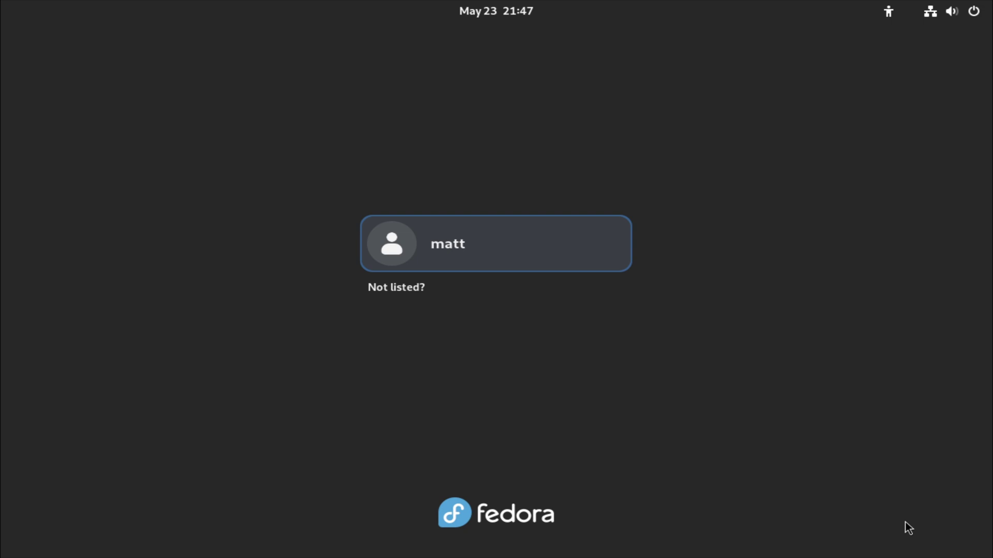
# - Log in to the user account and skip the GNOME welcome tour
pyautogui.press('Return')
pyautogui.click(936, 519)
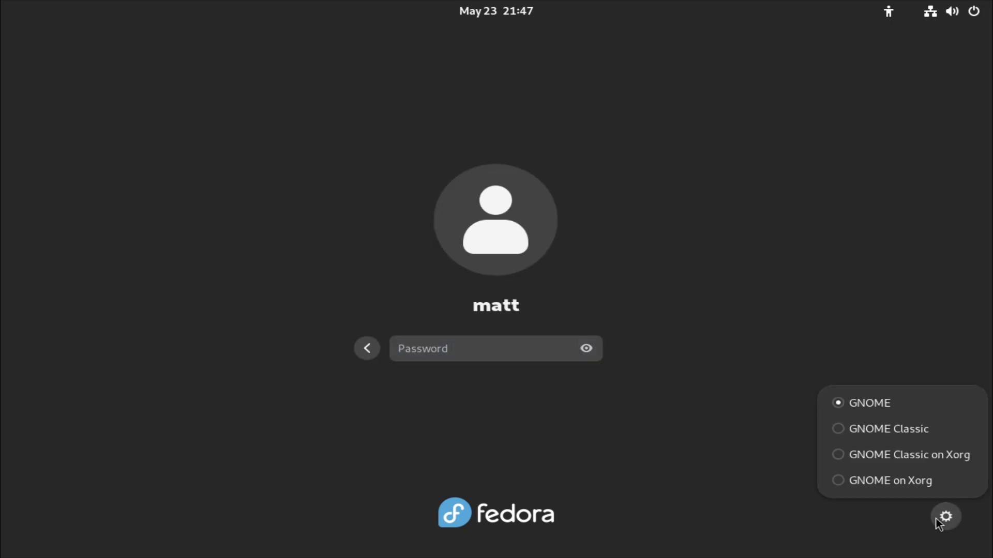
pyautogui.click(935, 519)
pyautogui.write('a')
pyautogui.press('Return')
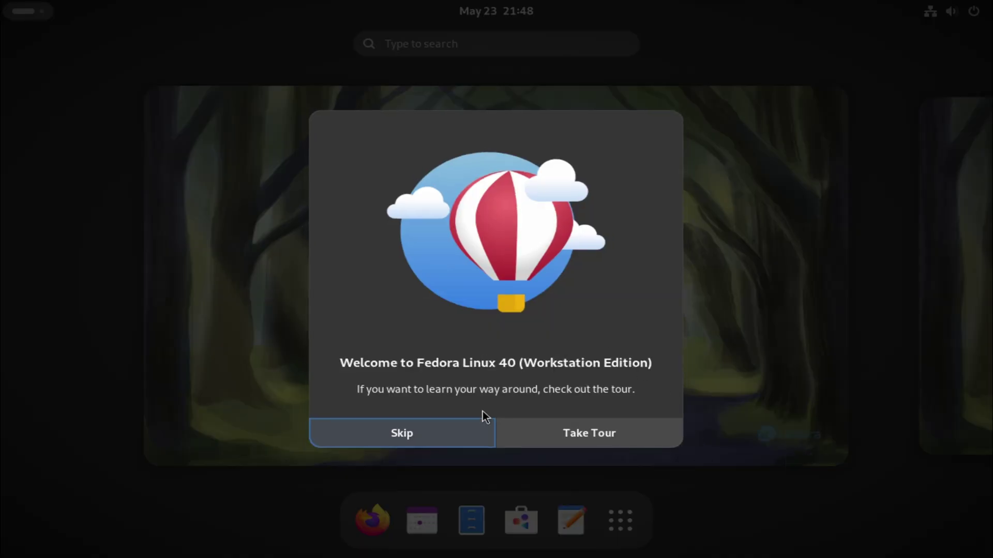
pyautogui.click(451, 430)
pyautogui.click(443, 271)
# - Set the display resolution to 1920×1080 (16:9) and keep the change
pyautogui.rightClick(414, 213)
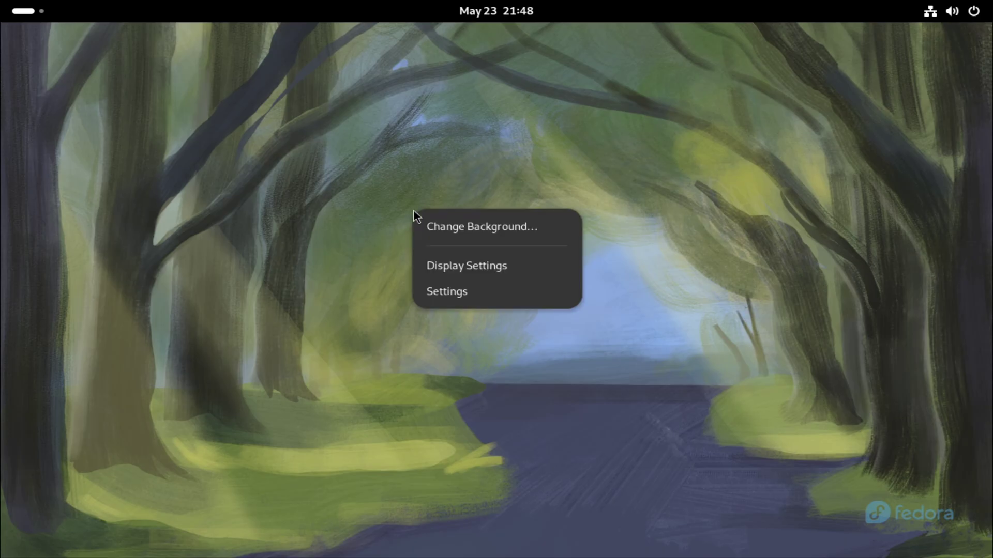
pyautogui.click(463, 263)
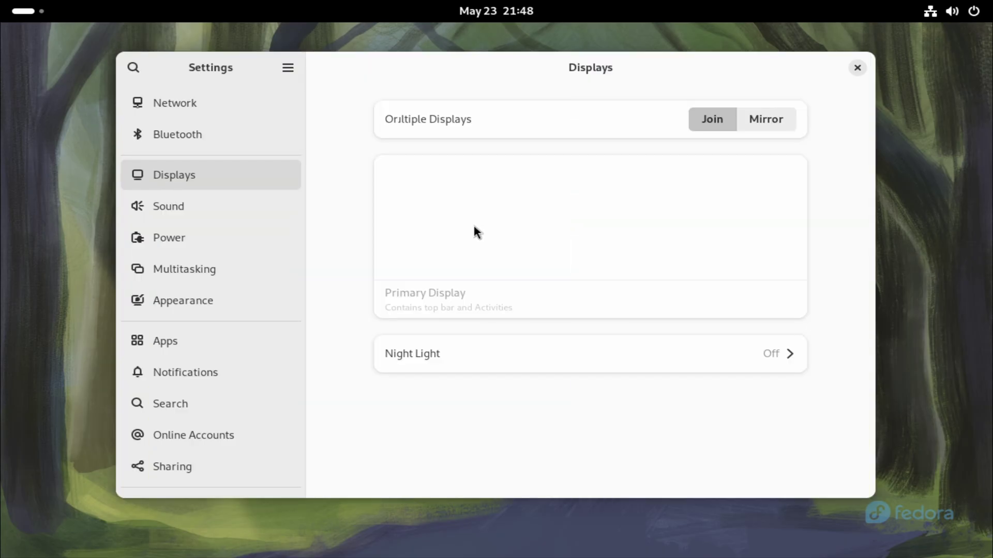
pyautogui.click(761, 157)
pyautogui.scroll(5, 809, 236)
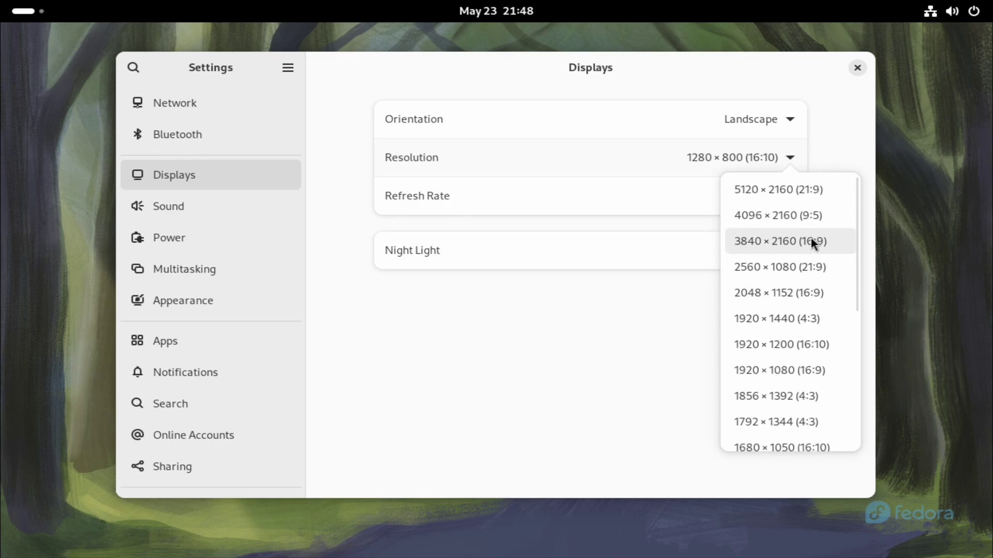
pyautogui.click(806, 264)
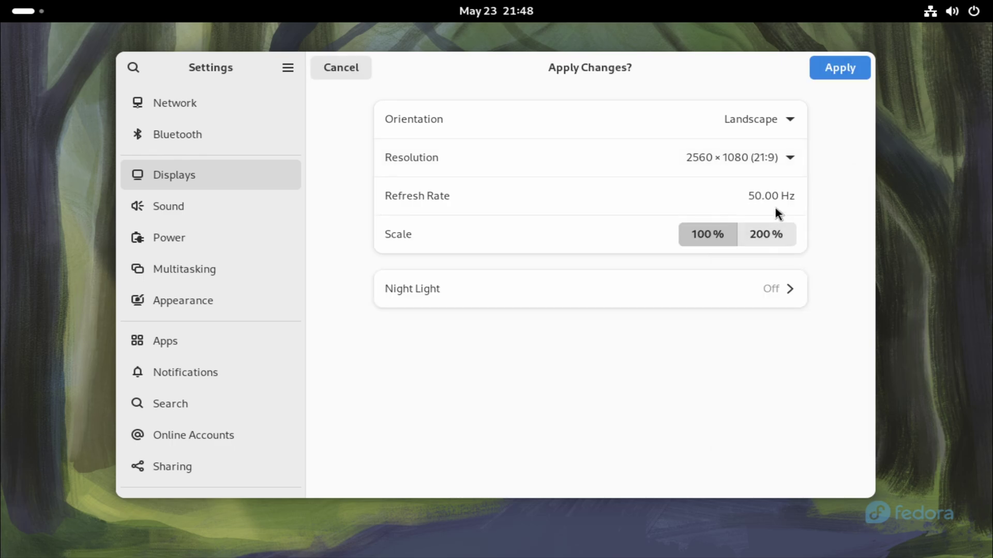
pyautogui.click(753, 163)
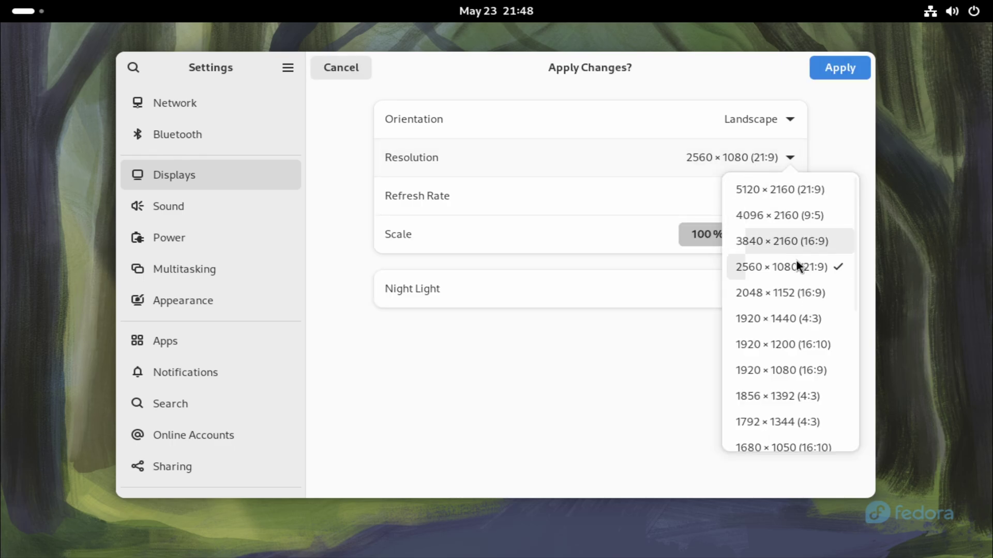
pyautogui.click(807, 369)
pyautogui.click(824, 75)
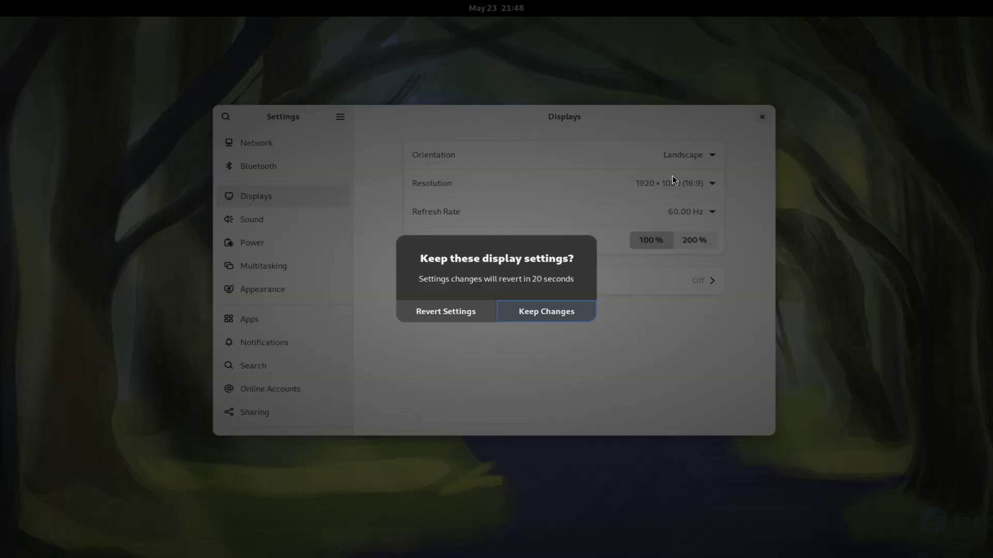
pyautogui.click(555, 312)
pyautogui.moveTo(563, 122); pyautogui.dragTo(331, 139)
# - Launch Terminal from the app grid and run 'sudo dnf in fastfetch'
pyautogui.press('super')
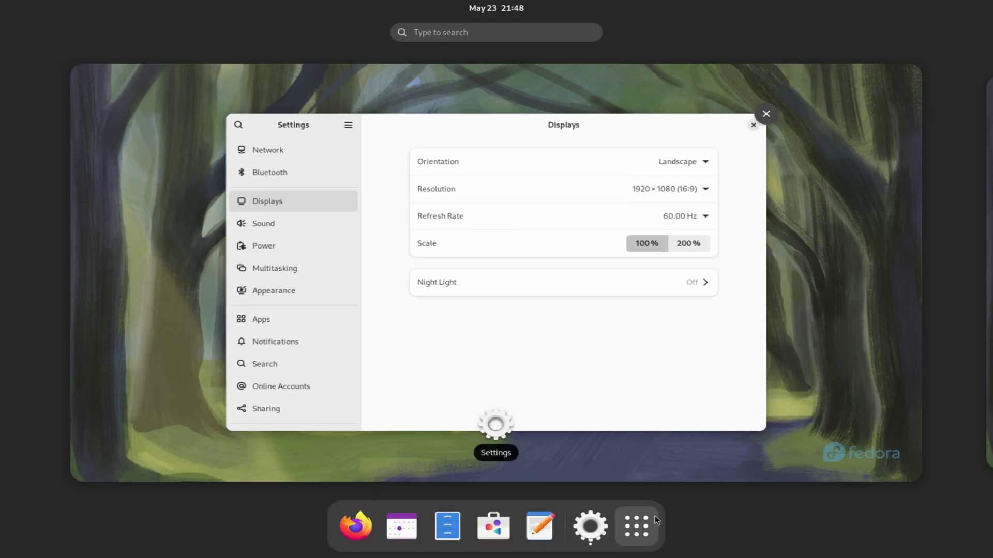
pyautogui.click(653, 518)
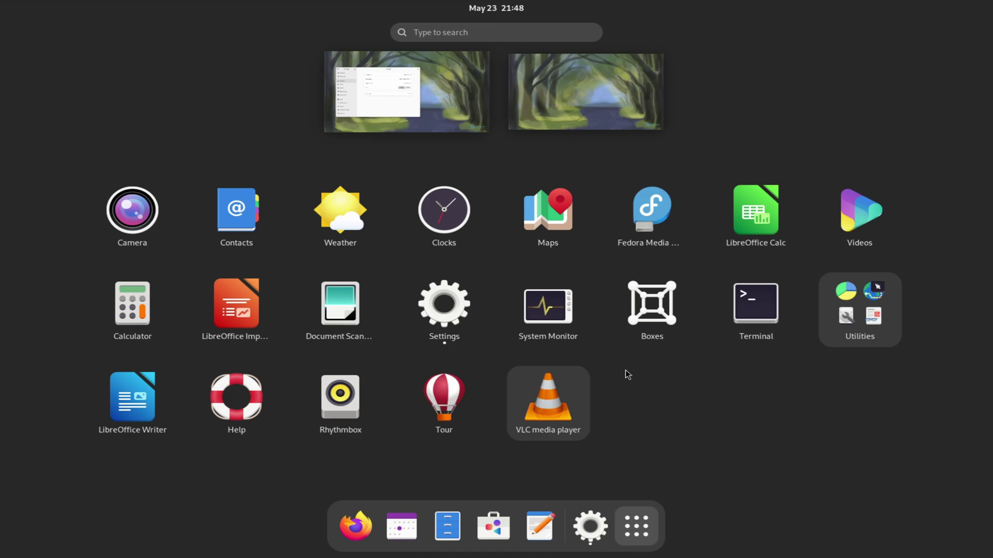
pyautogui.click(734, 310)
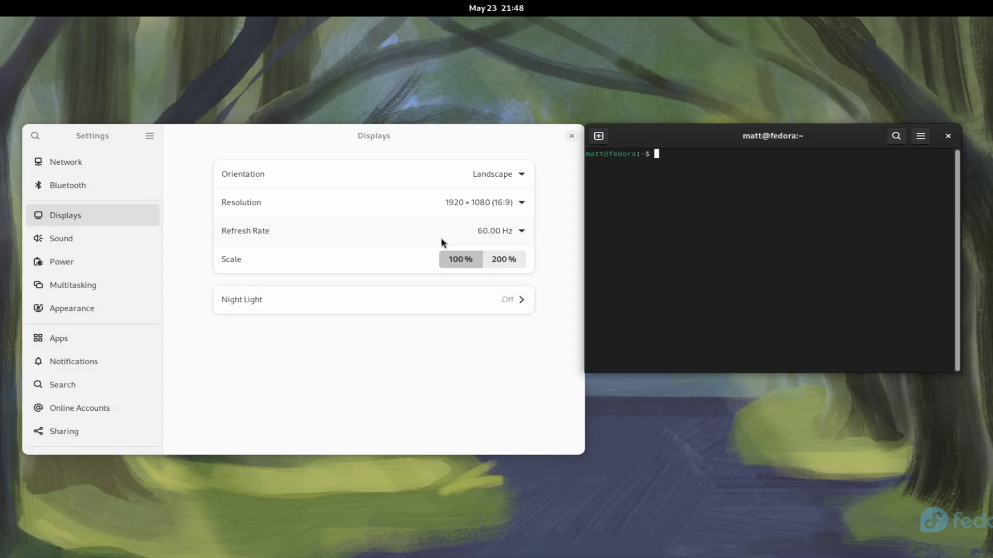
pyautogui.write('sudo dnf in fastfetch')
pyautogui.press('Return')
pyautogui.press('Return')
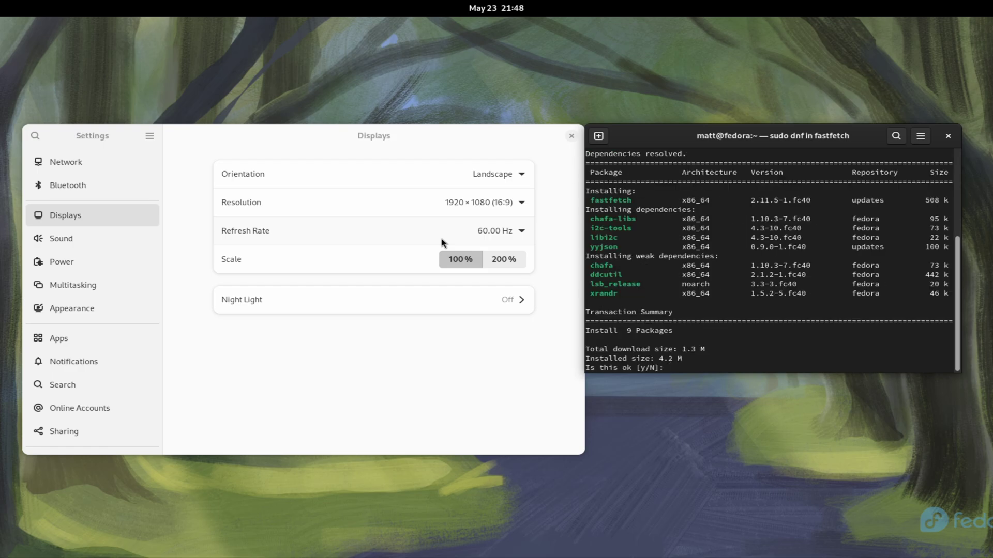
# - Confirm the dnf install with y, then run fastfetch to print system info
pyautogui.write('y')
pyautogui.press('Return')
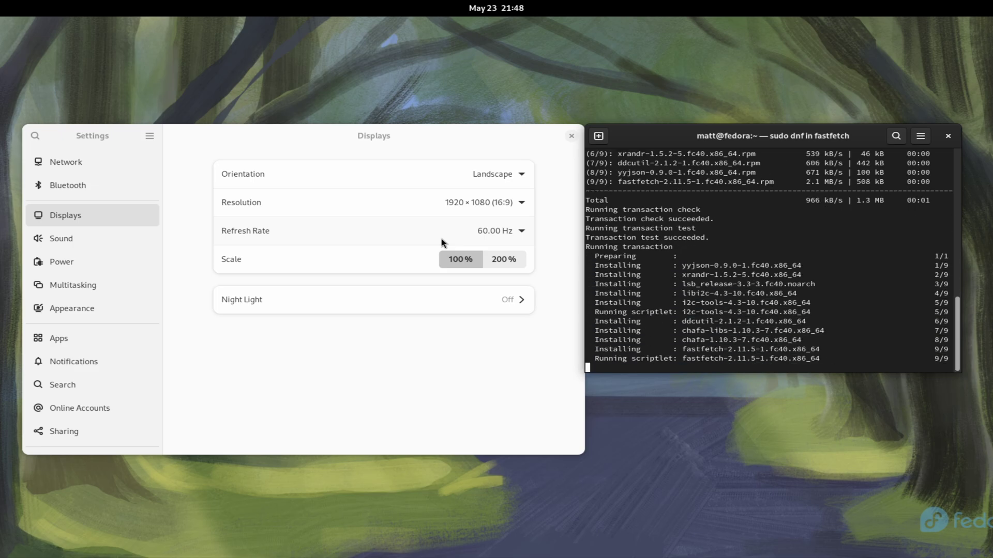
pyautogui.write('f')
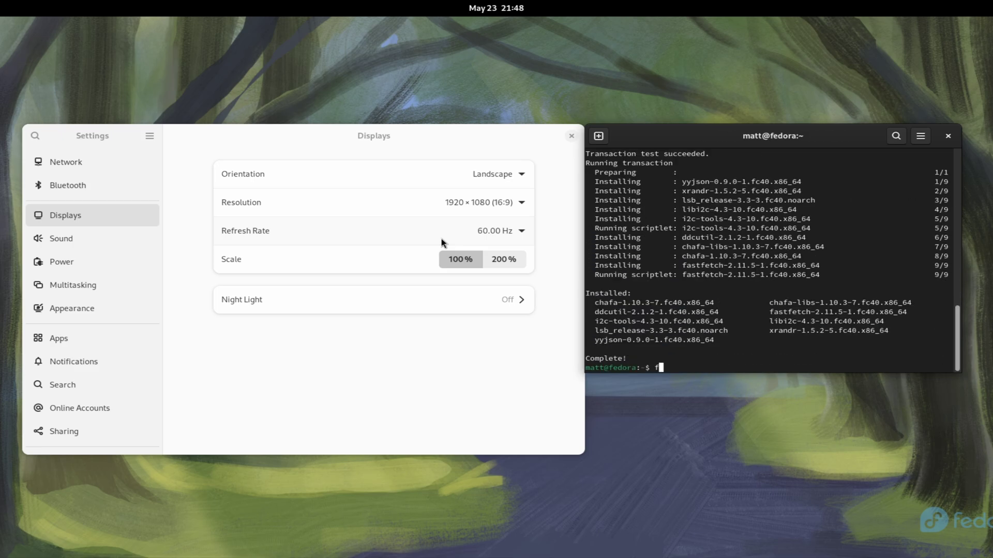
pyautogui.write('astfetch')
pyautogui.press('Return')
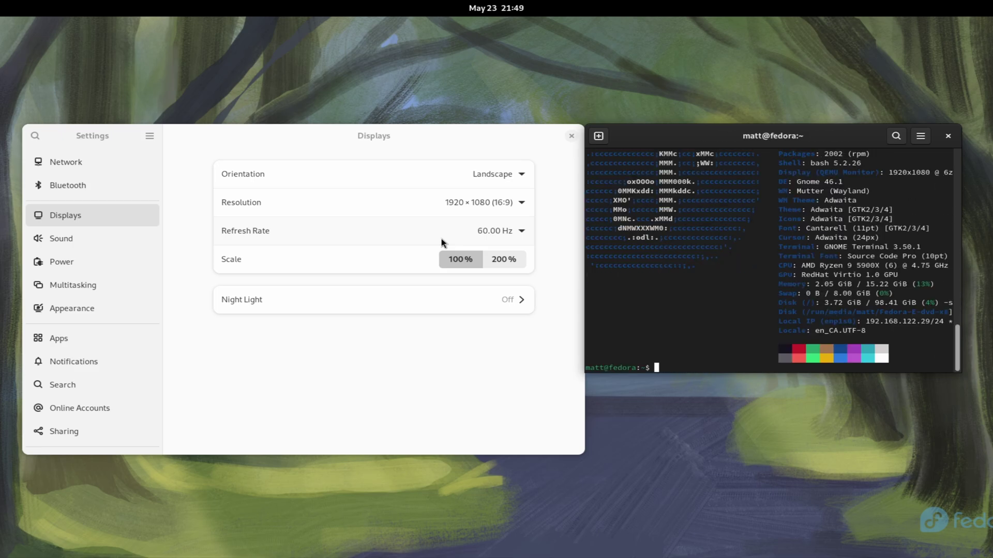
# - Rerun fastfetch in a maximized terminal, then close the display Settings window
pyautogui.doubleClick(774, 129)
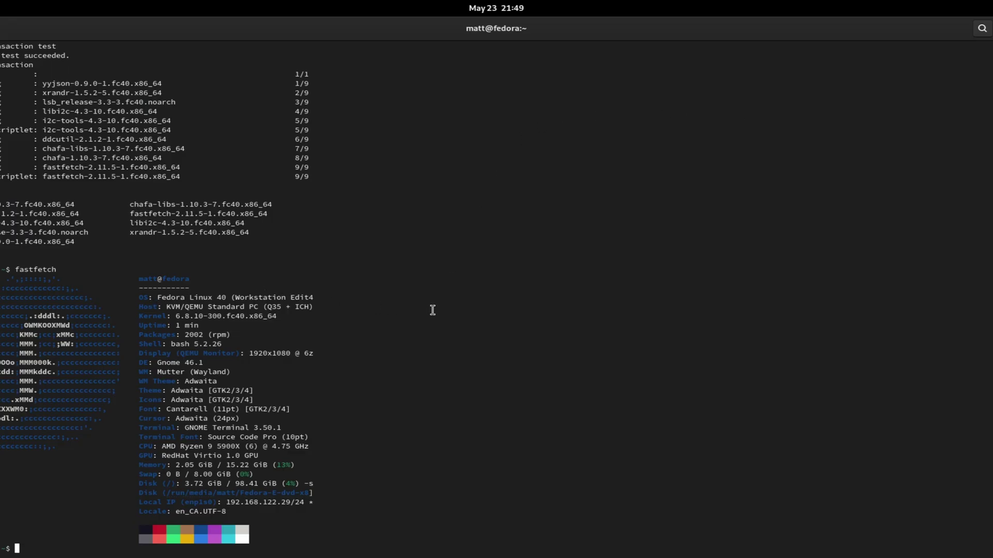
pyautogui.press('Up')
pyautogui.press('Return')
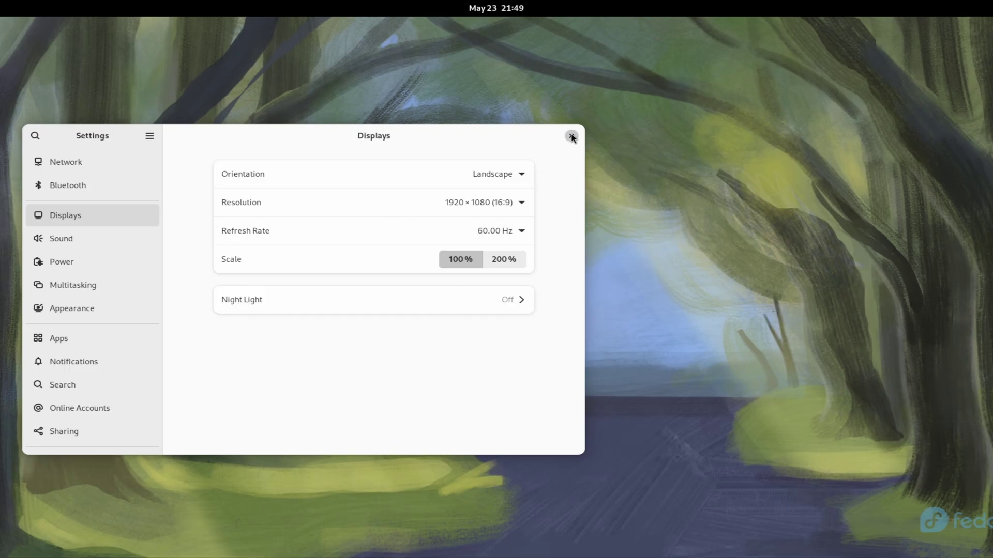
pyautogui.click(571, 136)
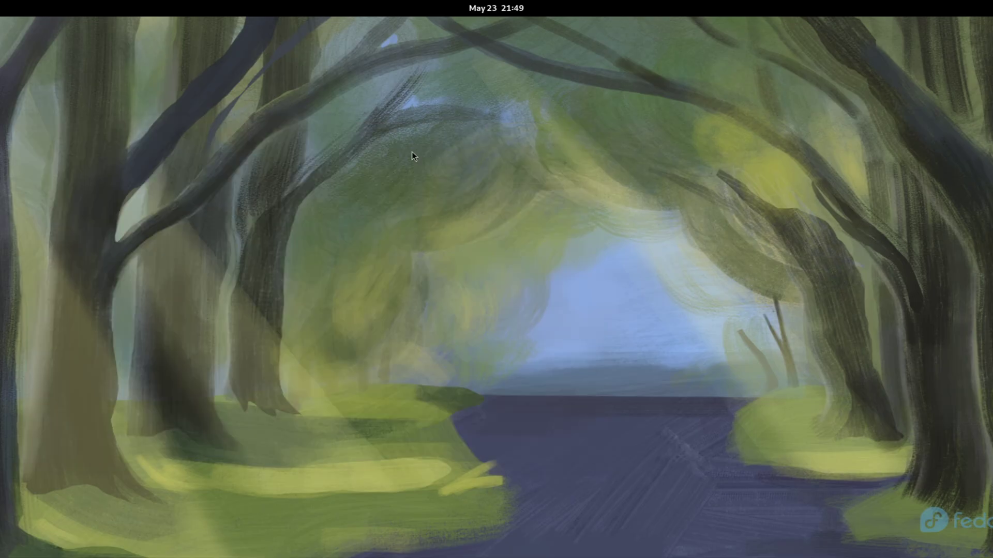